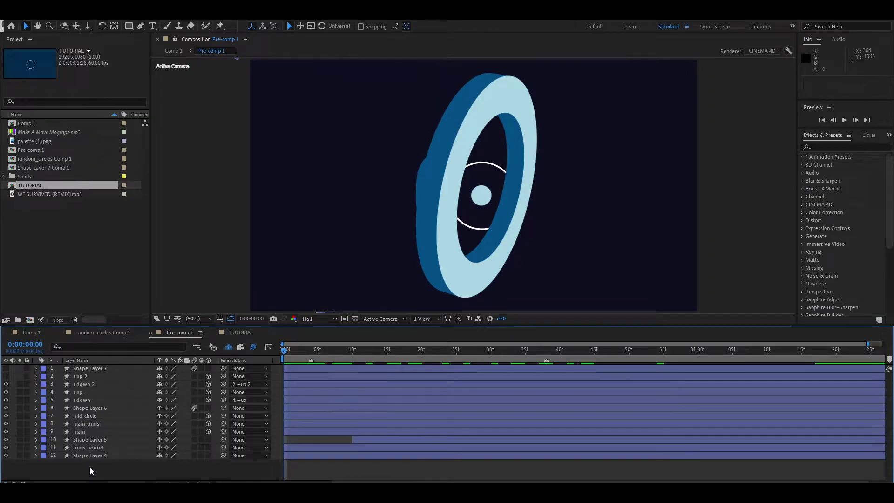
Set the composition's 3D renderer to CINEMA 4D in the composition settings.
drag(90, 467, 51, 380)
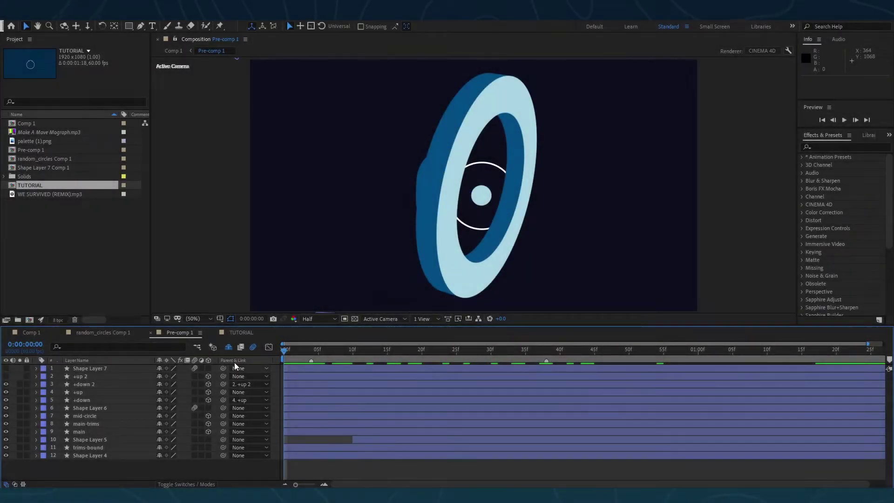
click(47, 14)
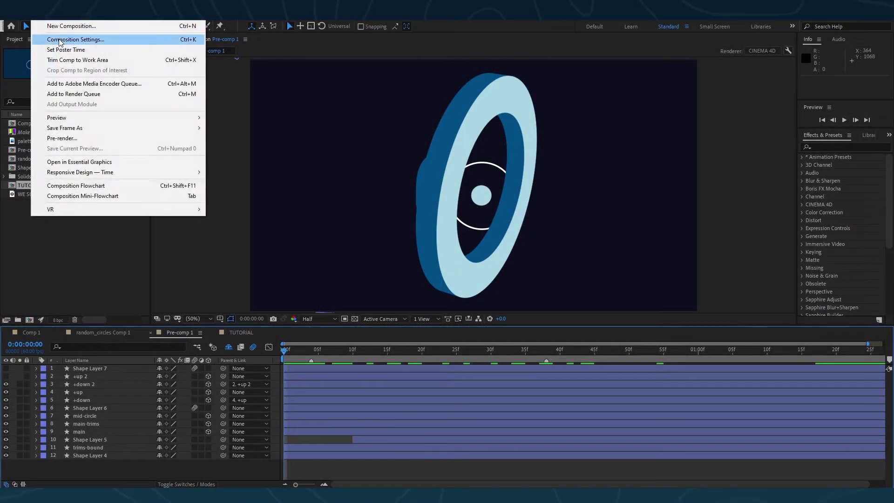
click(60, 36)
click(372, 95)
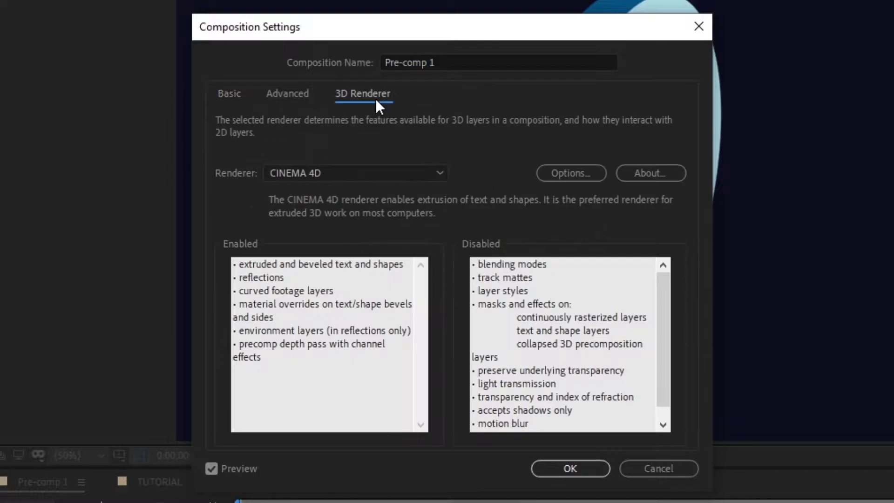
click(360, 175)
click(353, 211)
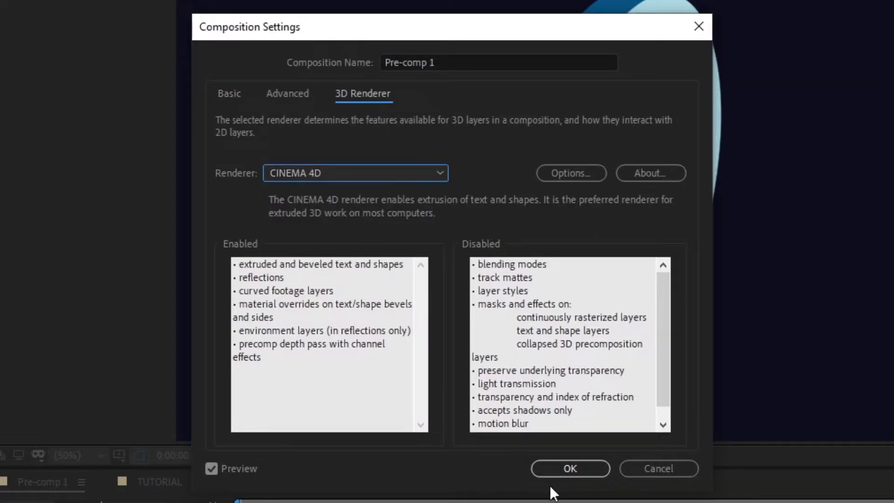
click(555, 468)
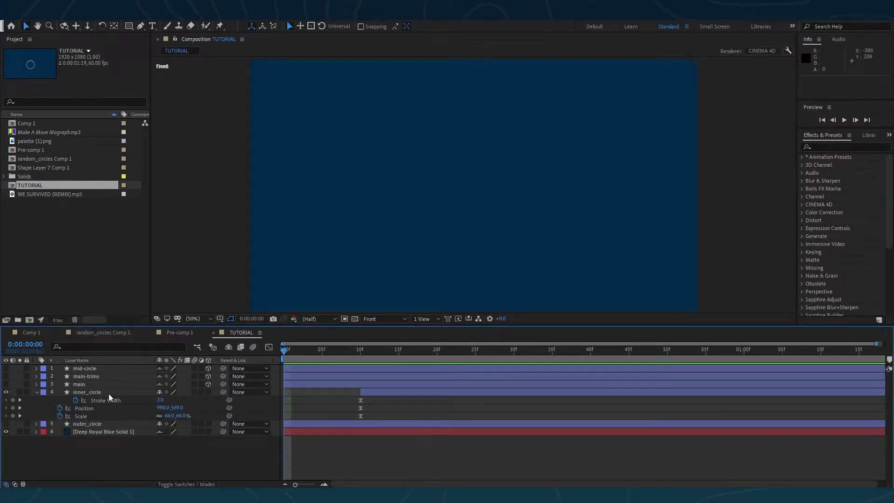
Trim the start of the inner_circle layer to 0:00:00:10.
click(108, 392)
click(362, 351)
click(71, 456)
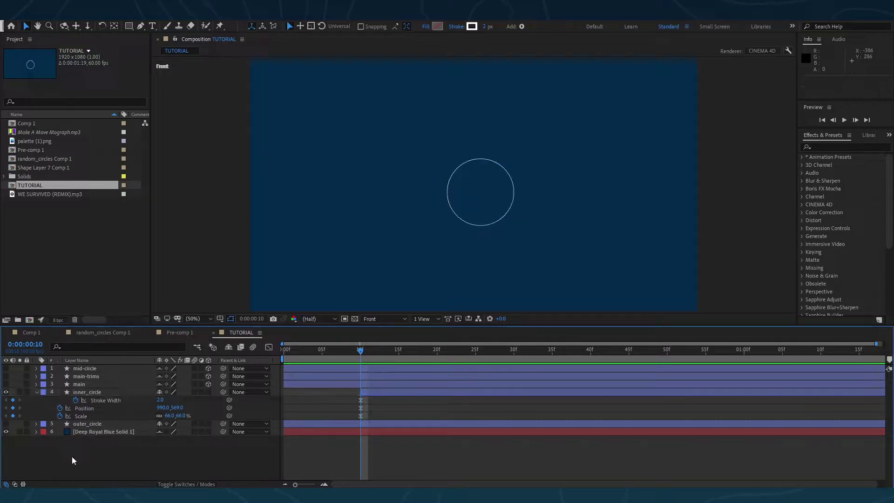
click(6, 392)
click(366, 395)
key(alt+bracketleft)
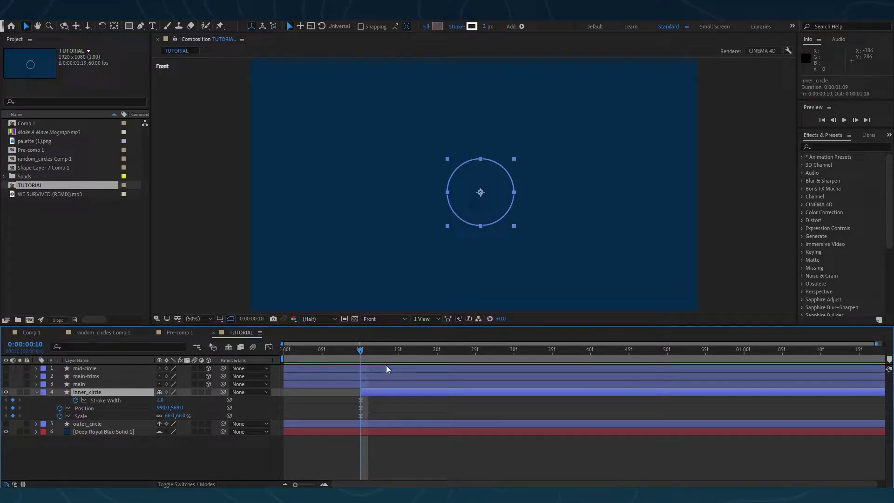
Keyframe the inner_circle layer's Scale at 126% at the end of the composition, 0:00:01:18.
key(End)
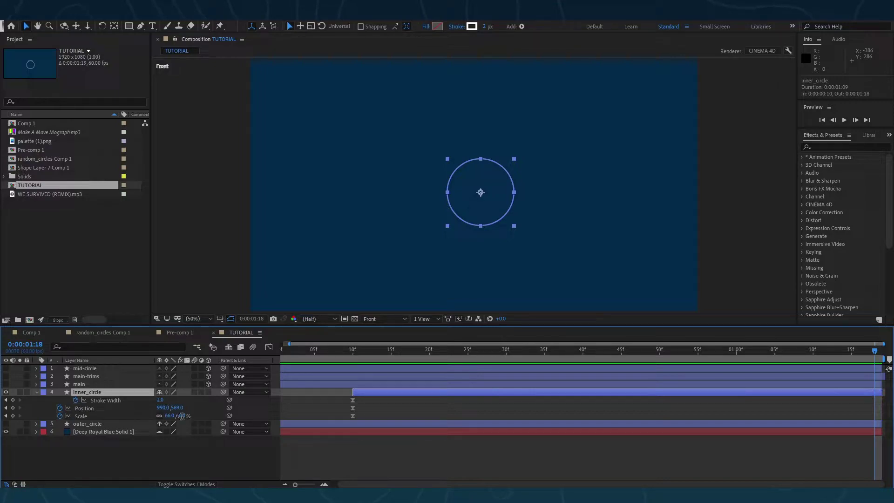
text(126)
key(Return)
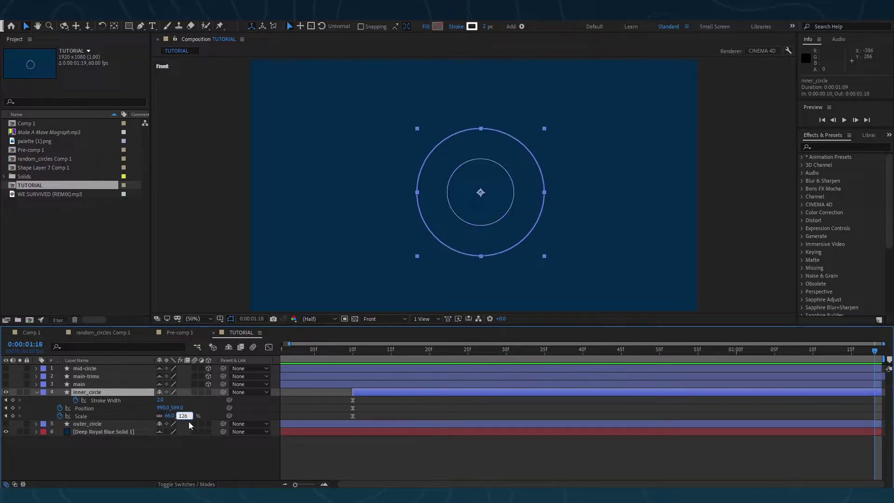
click(155, 460)
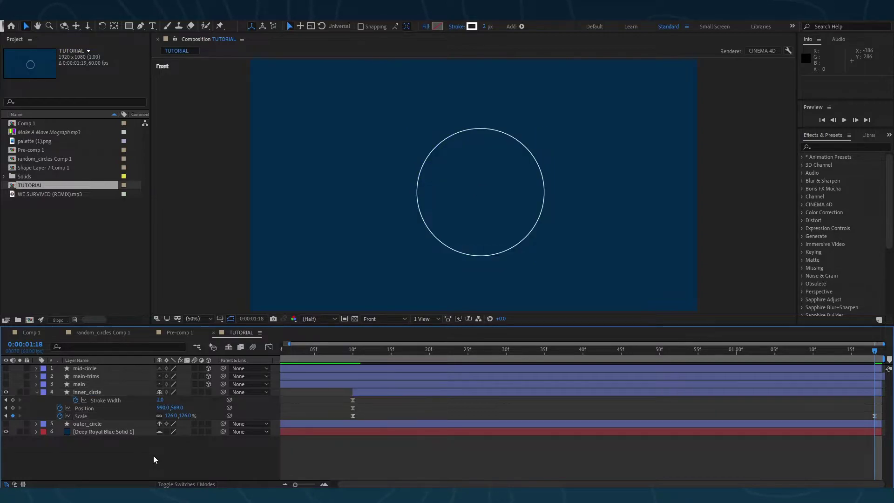
Keyframe the inner_circle layer's Stroke Width at 7 at 0:00:01:18 and preview the animation from near the start.
click(87, 393)
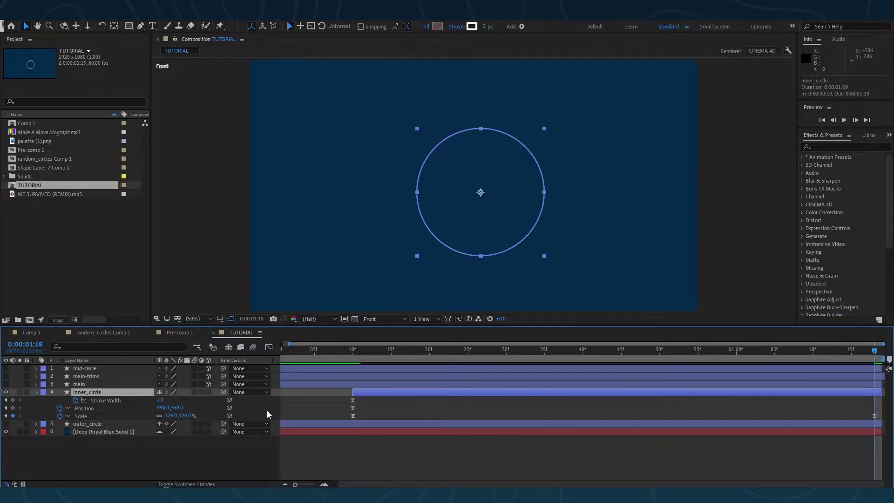
mouse_move(160, 399)
mouse_down()
mouse_move(170, 400)
mouse_move(153, 399)
mouse_up()
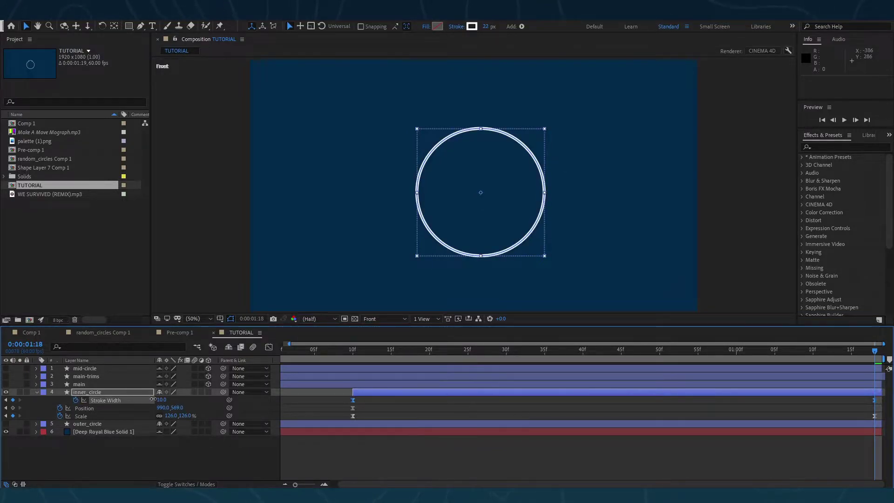
text(7)
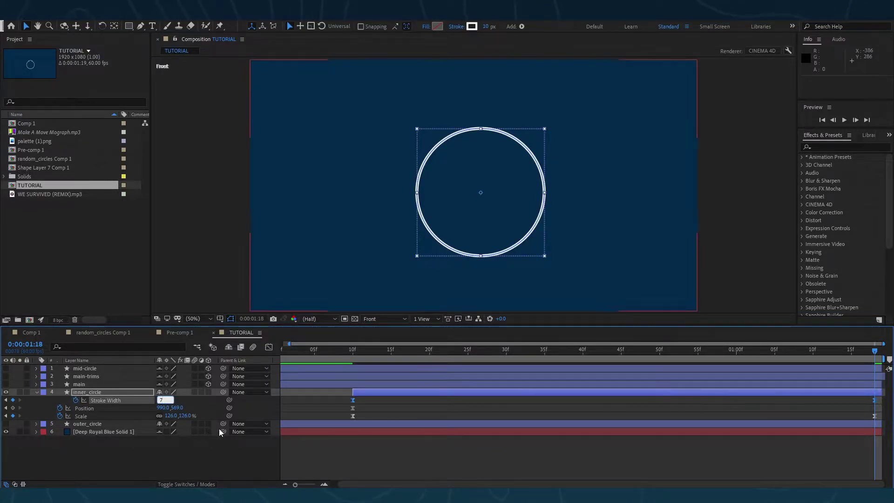
key(Return)
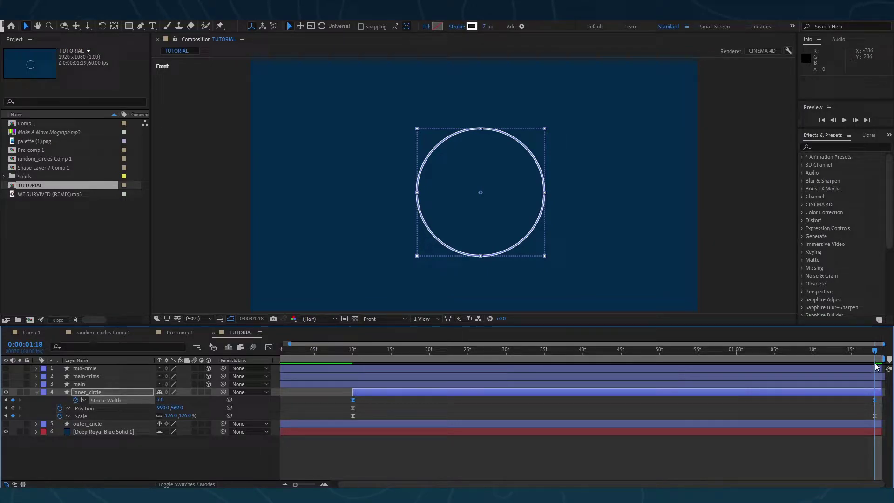
drag(874, 353, 322, 363)
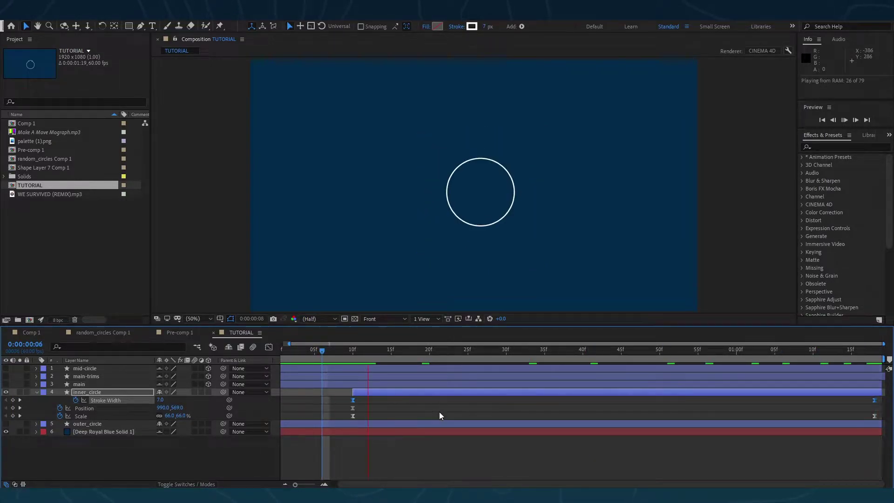
Ease the inner_circle layer's Stroke Width and Scale keyframes into a steep mid-animation speed peak in the Graph Editor and play it back.
drag(339, 398, 591, 424)
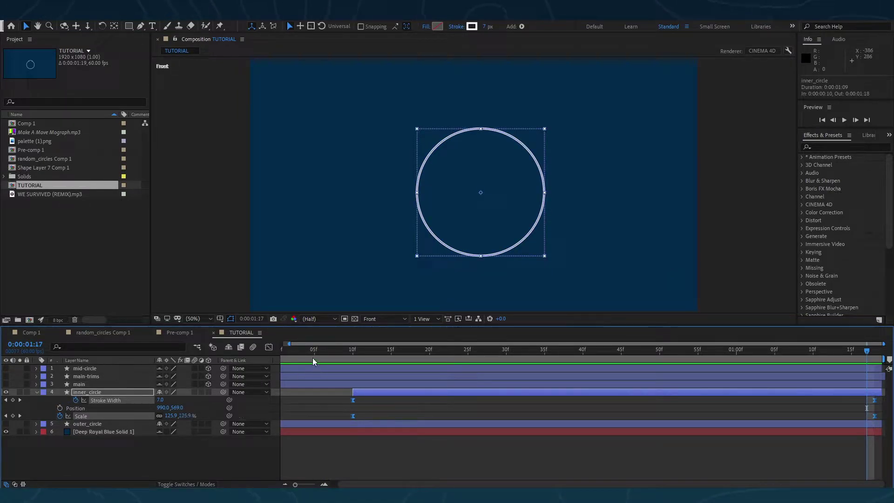
click(269, 347)
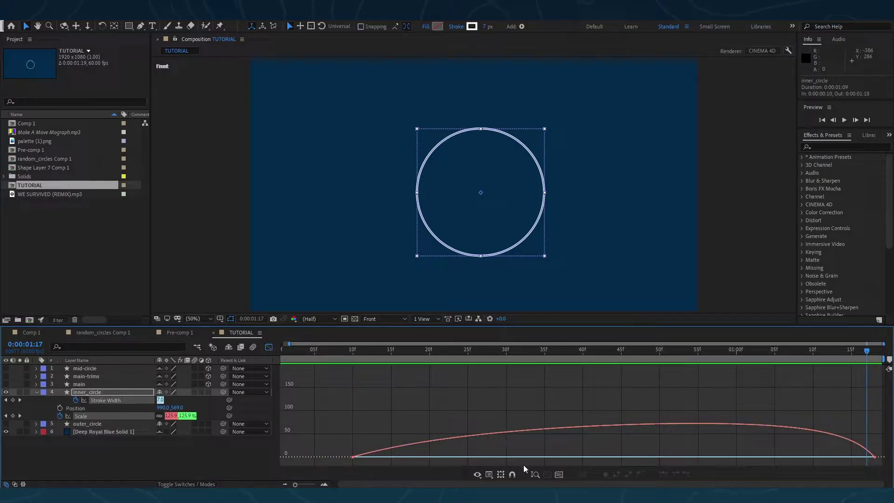
drag(339, 455, 582, 455)
drag(831, 456, 663, 454)
mouse_move(582, 454)
mouse_down()
mouse_move(621, 454)
mouse_move(588, 455)
mouse_up()
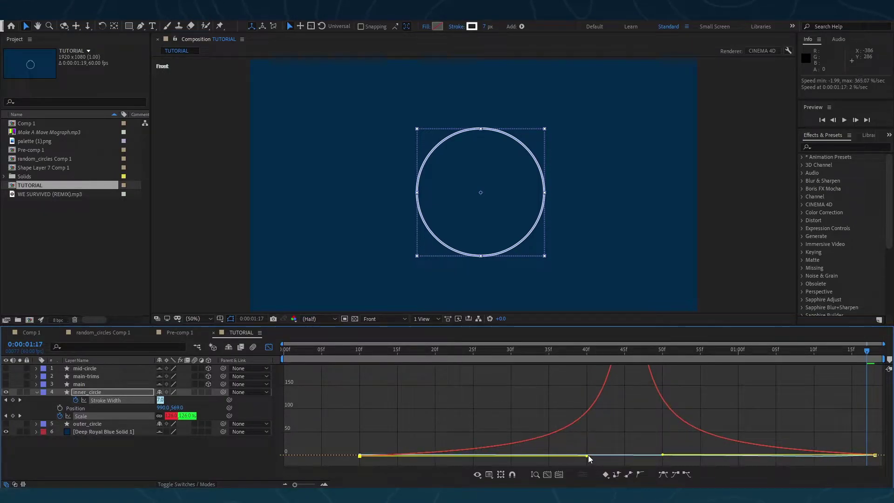
click(299, 349)
click(268, 347)
key(space)
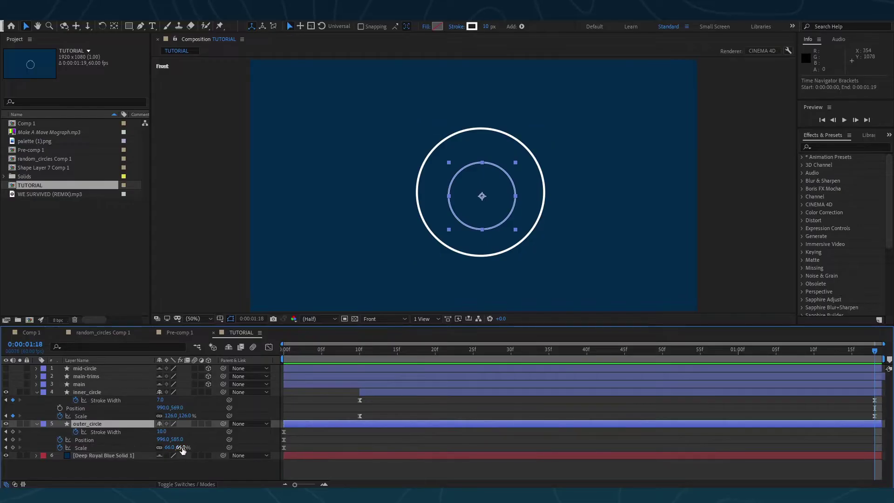
At 0:00:01:18, keyframe the outer_circle layer's Scale at 192% and its Stroke Width at 30.
drag(182, 447, 240, 449)
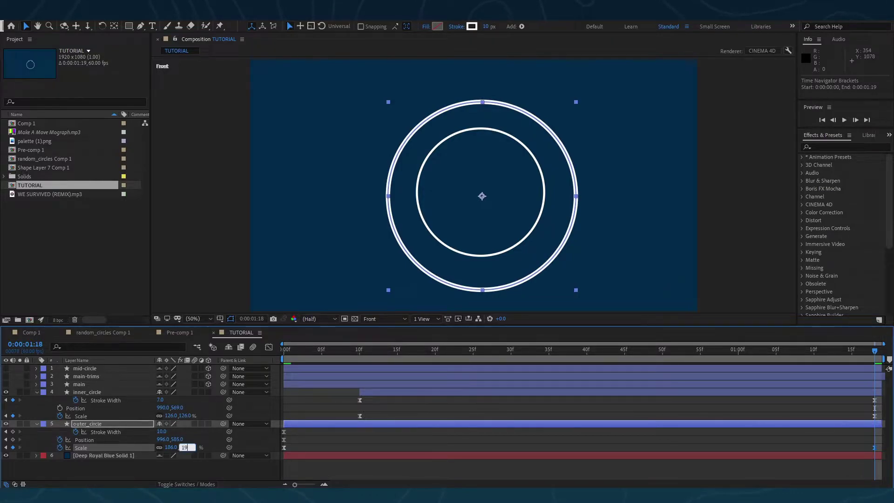
text(2)
click(162, 431)
text(30)
key(Return)
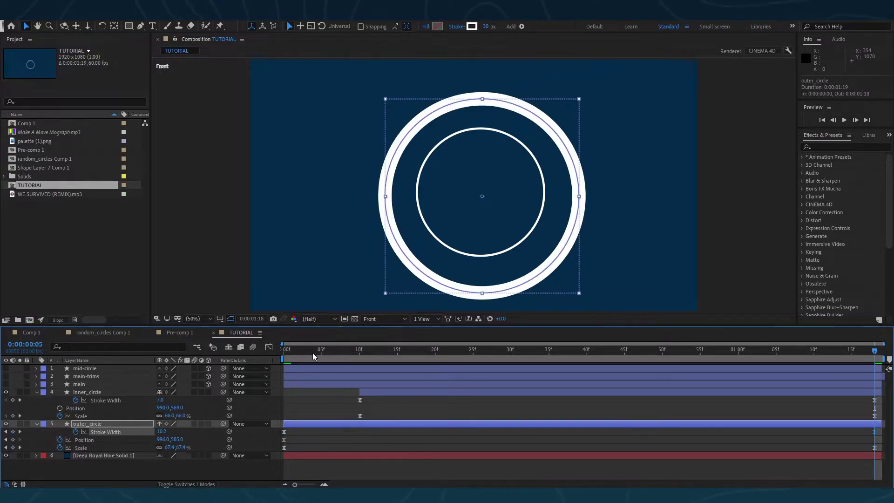
key(space)
Lengthen the ease-out into the outer_circle layer's last Stroke Width and Scale keyframes in the Graph Editor and preview the motion.
mouse_move(879, 427)
mouse_down()
mouse_move(258, 443)
mouse_move(290, 445)
mouse_up()
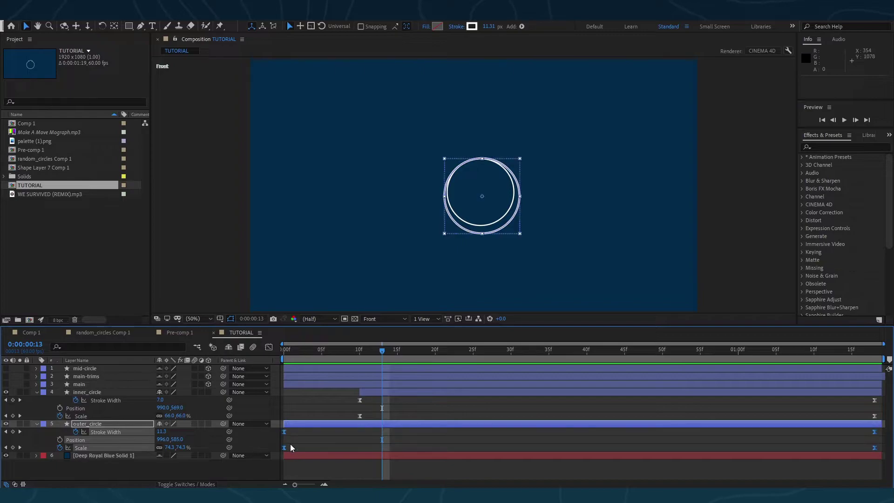
click(269, 347)
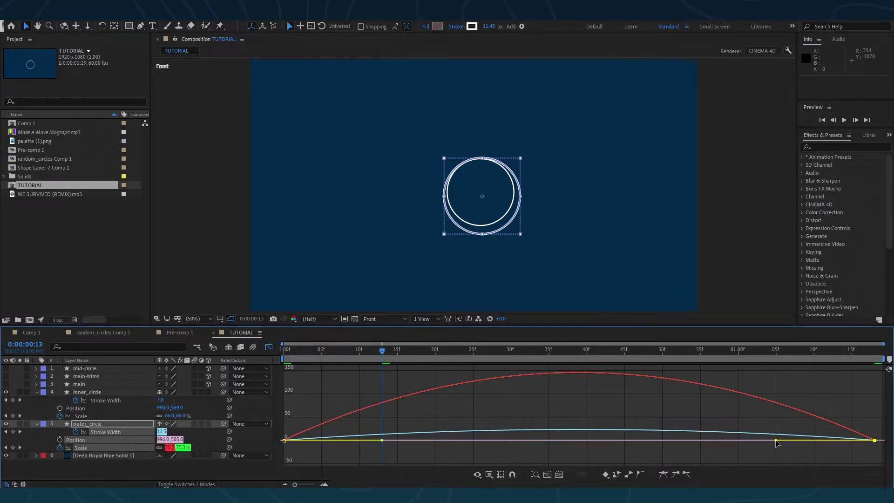
drag(774, 440, 551, 441)
key(shift+F3)
key(space)
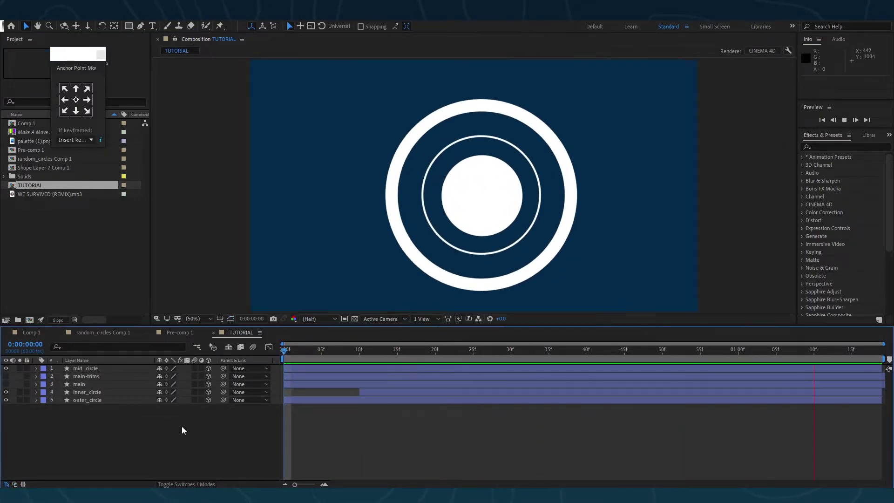
Make the main layer visible and reveal its keyframed transform properties.
key(space)
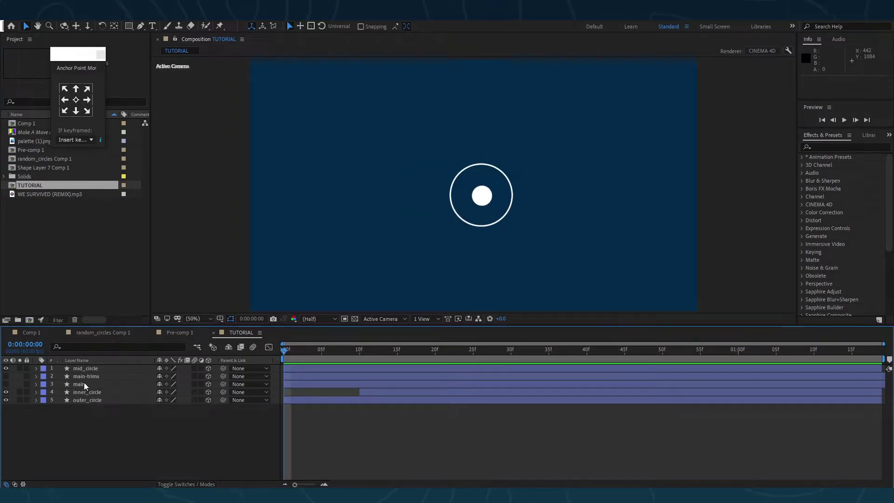
click(80, 384)
click(6, 384)
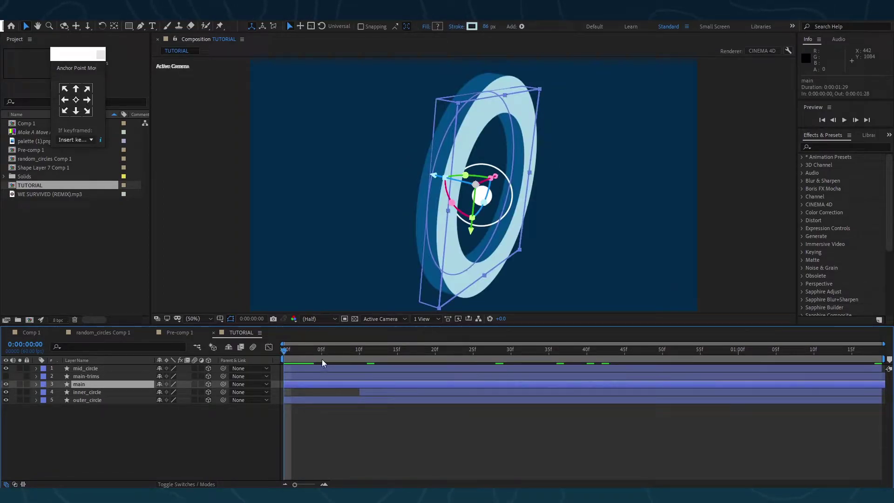
key(Page_Down)
key(Page_Down)
key(Page_Down)
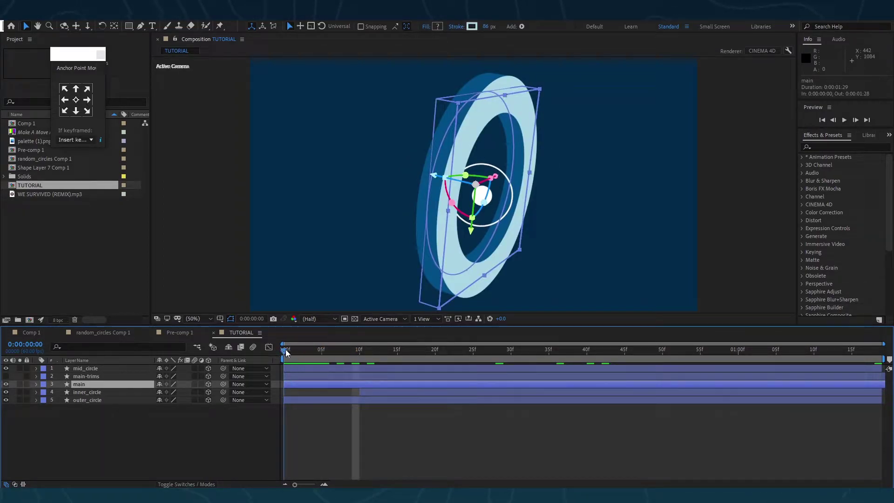
key(u)
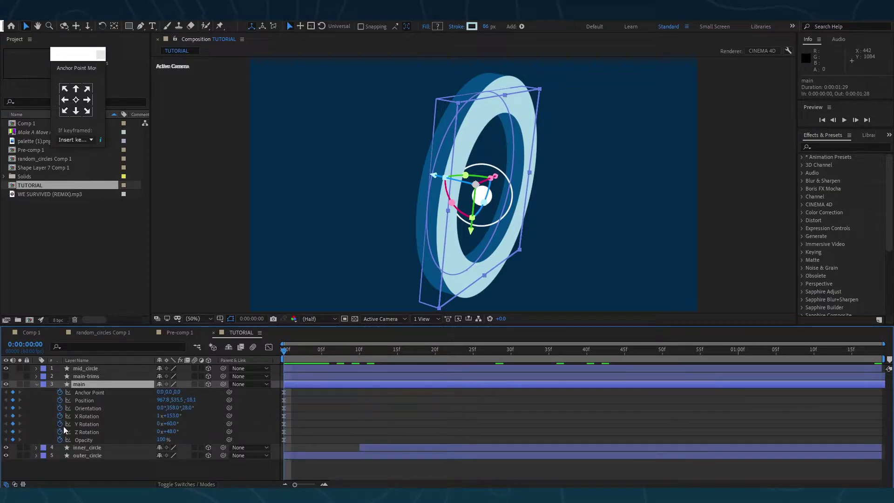
At 0:00:01:18, keyframe the main ring's X Rotation at 1x+106° and its Y Rotation at 0x+134°.
key(End)
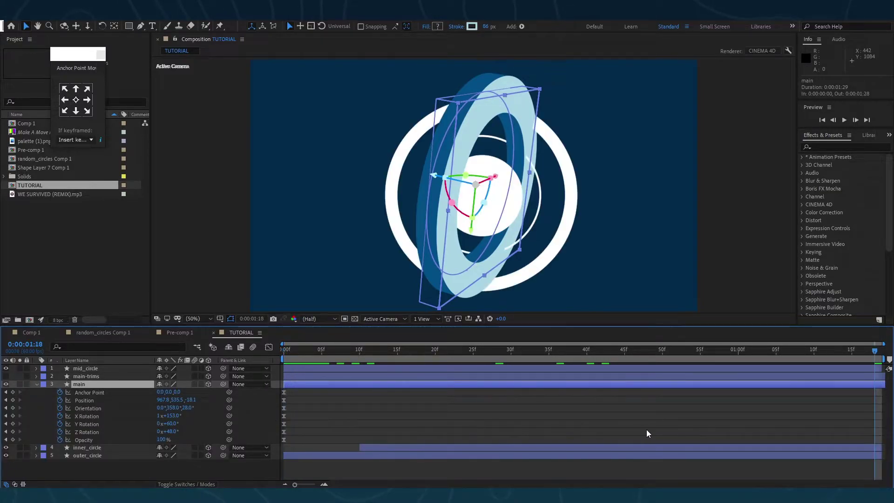
click(343, 416)
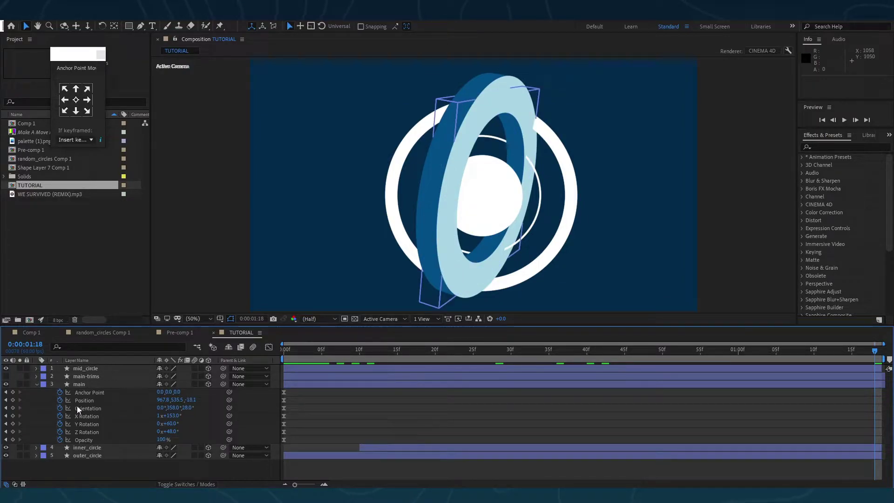
click(88, 417)
shift+click(88, 431)
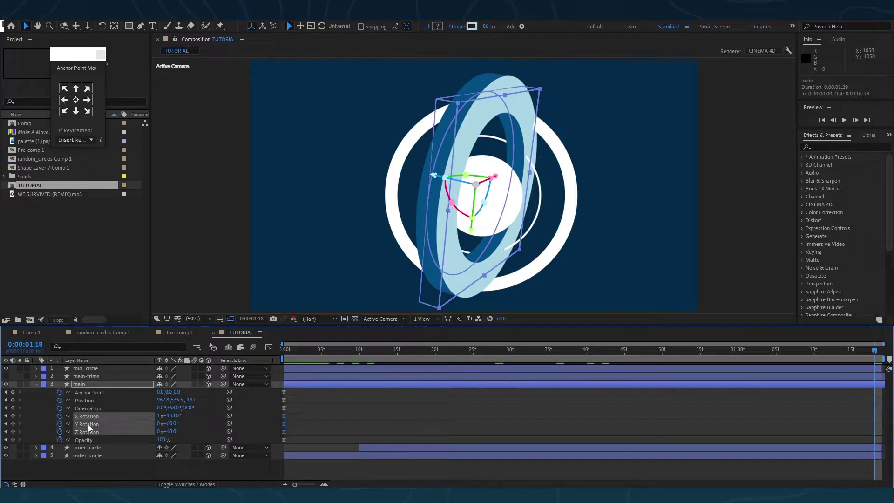
click(314, 423)
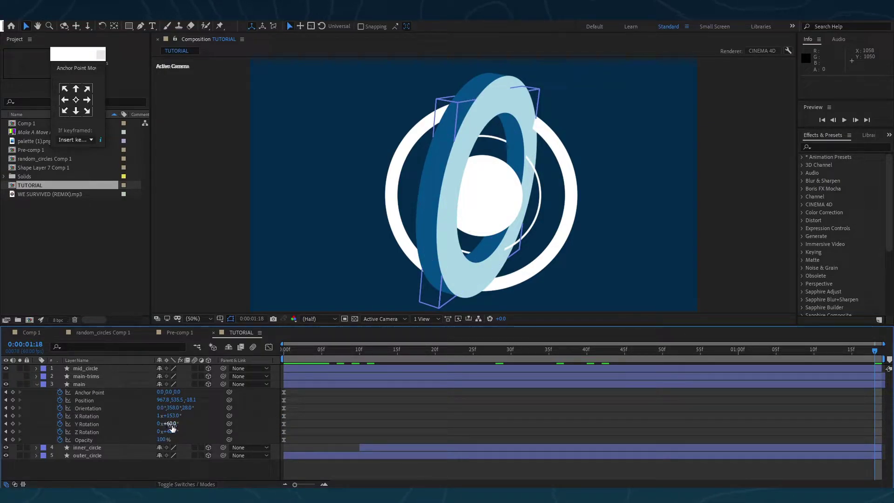
drag(174, 423, 192, 431)
key(ctrl+z)
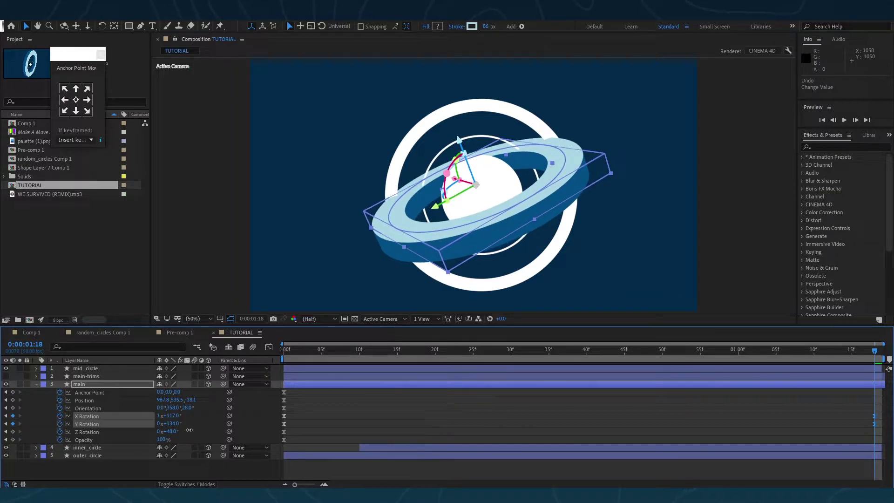
drag(172, 416, 162, 410)
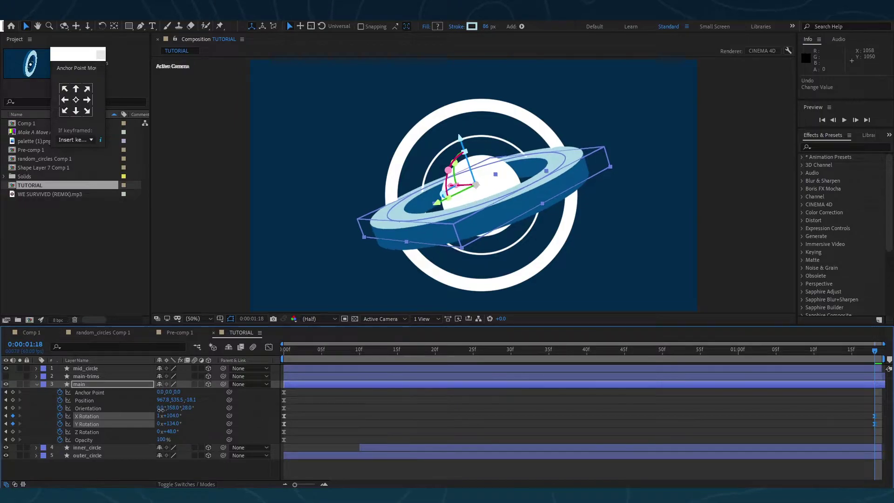
click(352, 412)
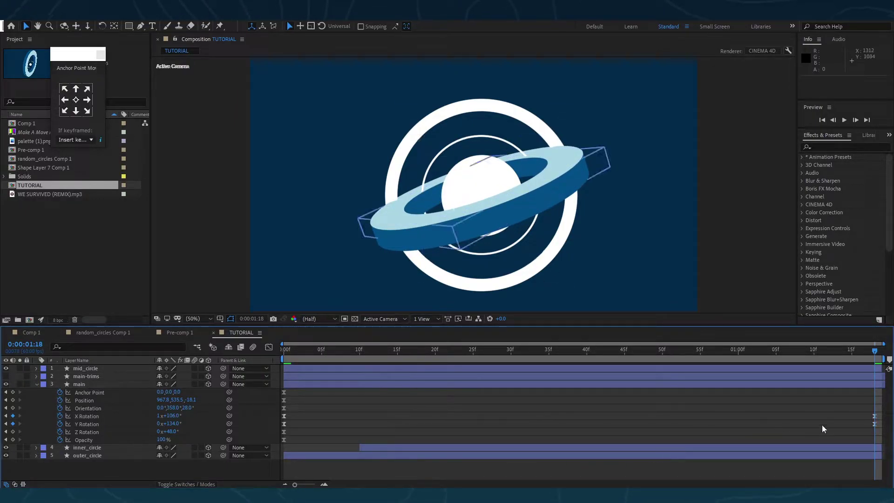
Strengthen the easing between the main ring's X and Y Rotation keyframes by lengthening both speed handles in the Graph Editor, and preview the rotation.
key(space)
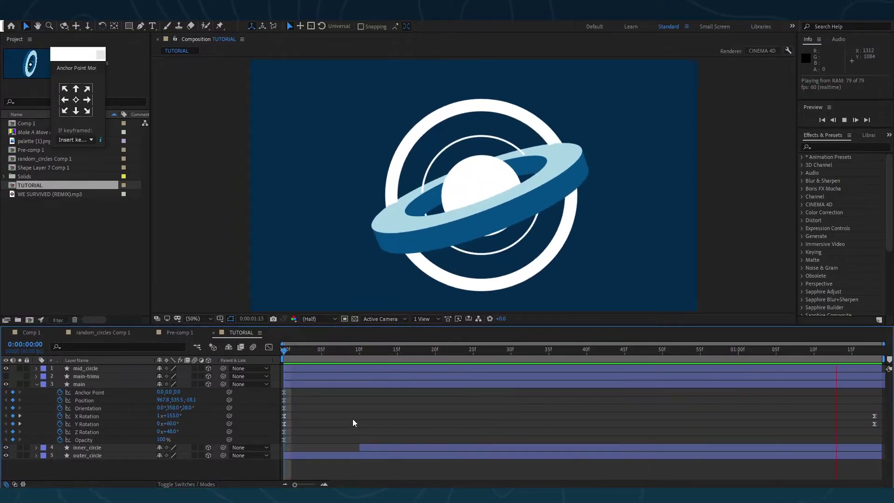
key(space)
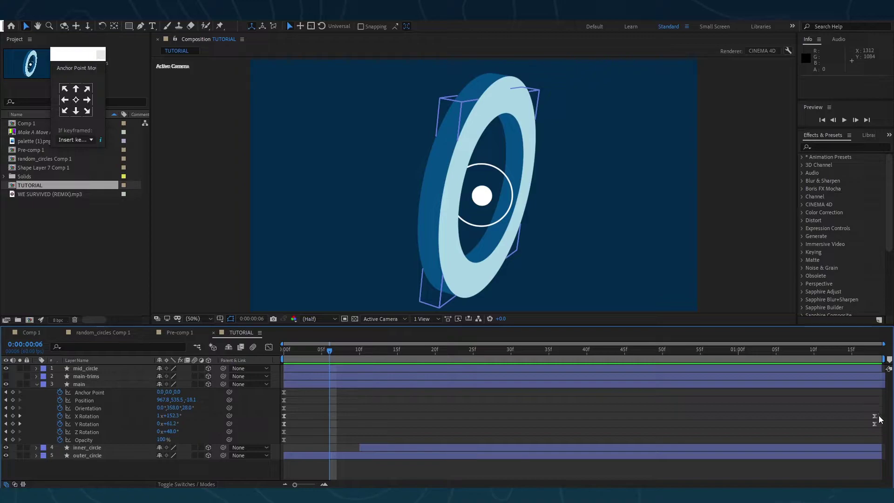
drag(879, 416, 236, 422)
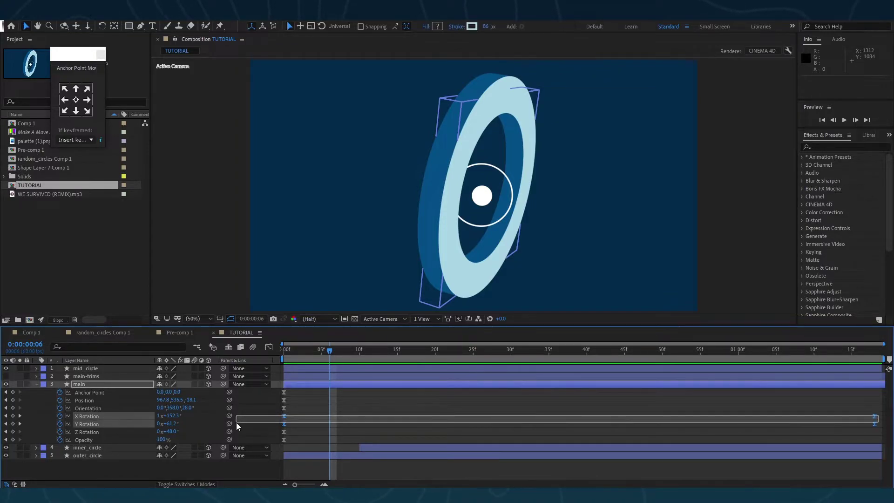
click(268, 347)
drag(878, 414, 578, 425)
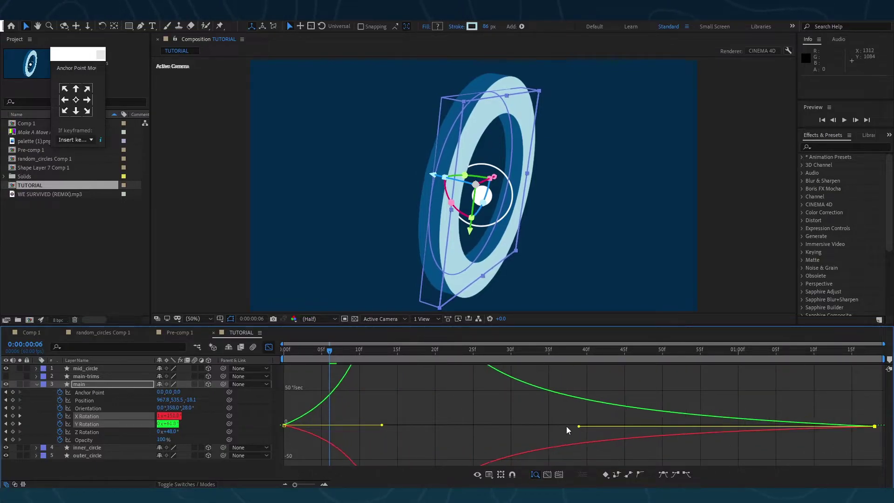
click(524, 424)
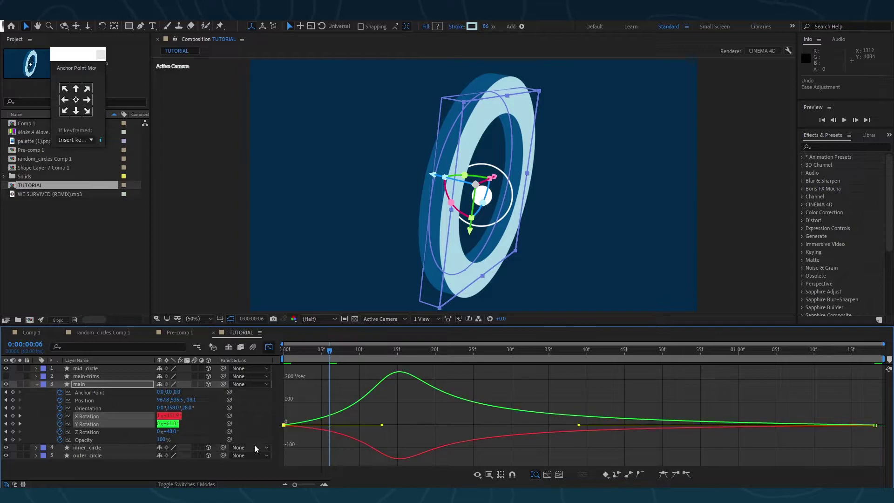
drag(381, 425, 607, 427)
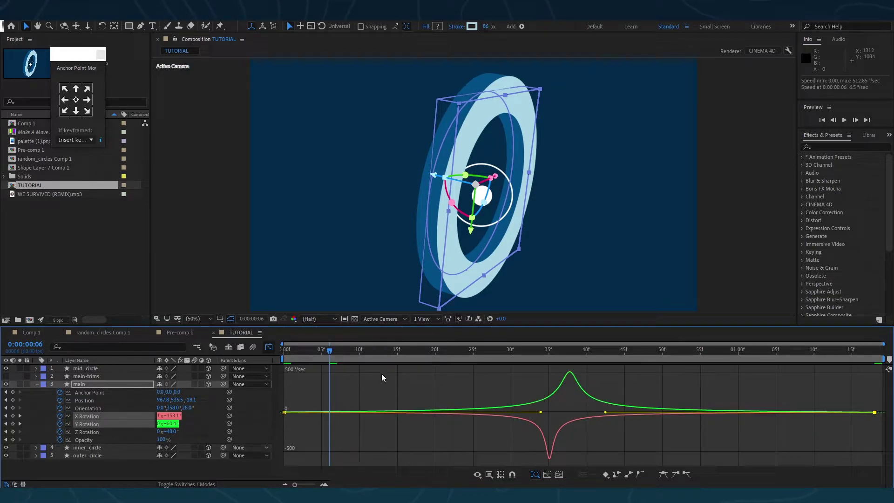
key(space)
key(shift+F3)
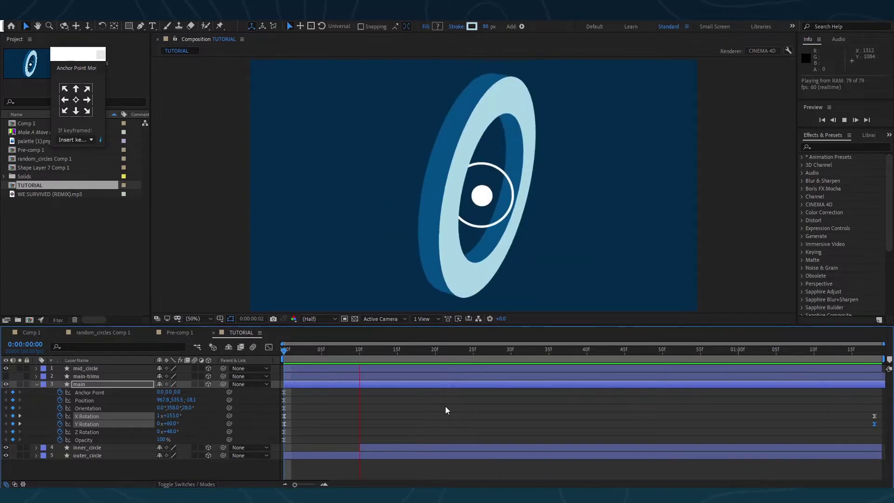
Scrub through the animation and inspect from Custom View 1 where the rotating ring cuts through the flat circles.
click(540, 353)
drag(540, 353, 601, 355)
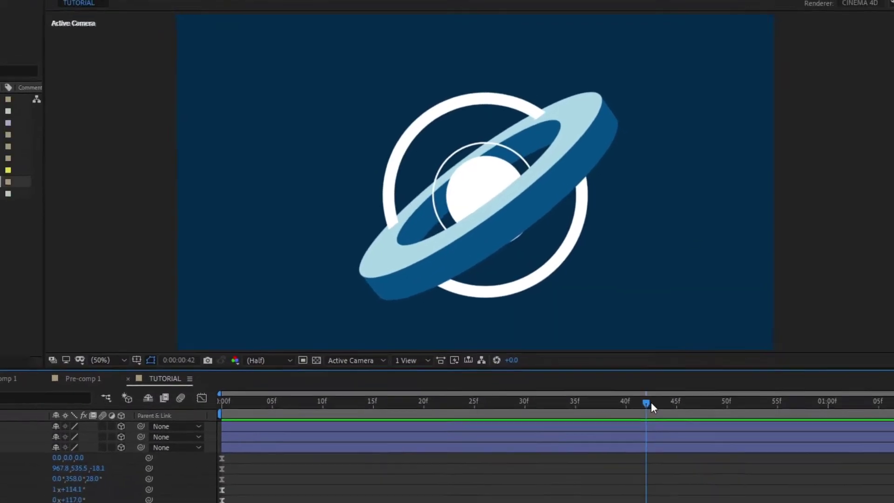
drag(651, 403, 813, 402)
drag(727, 350, 744, 350)
click(392, 319)
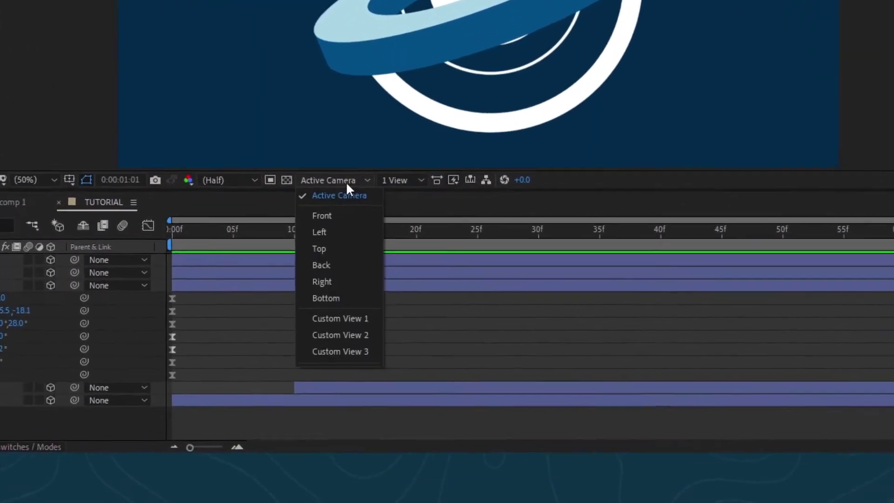
click(391, 402)
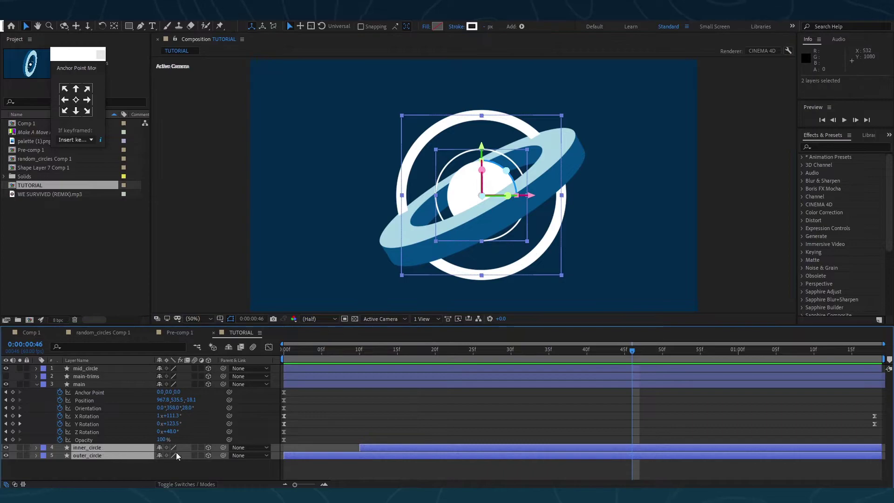
At 0:00:01:18, keyframe the inner_circle and outer_circle layers' Position at 996.0, 585.0, 300.4 in Custom View 1, and return to Active Camera.
key(p)
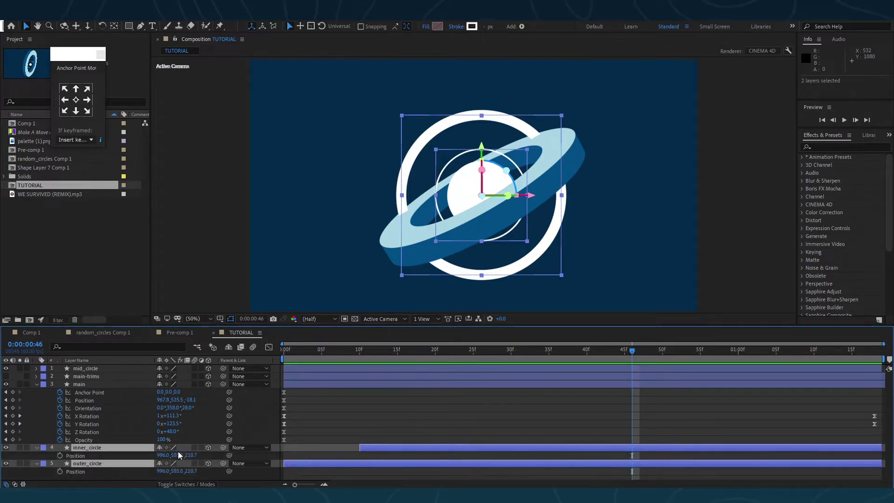
drag(364, 358, 359, 357)
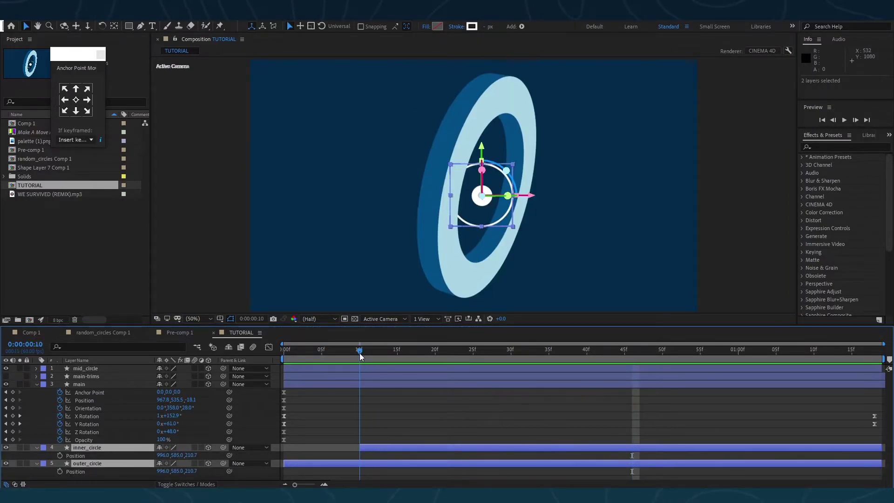
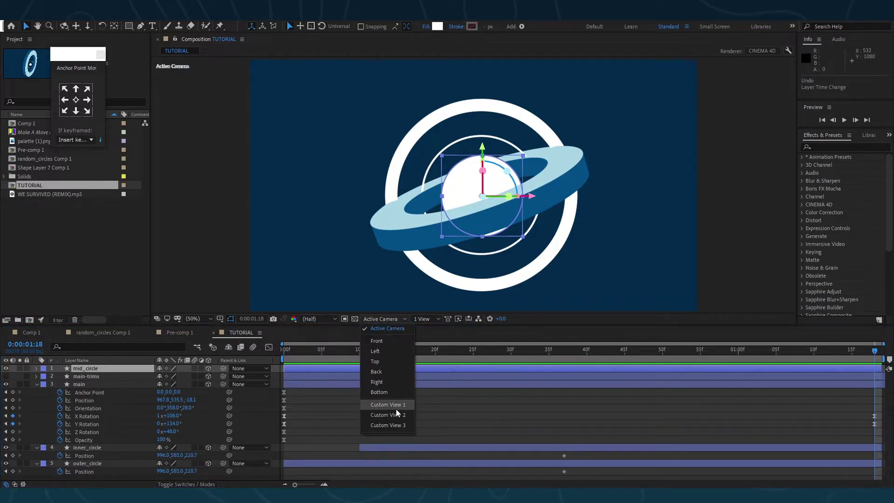
drag(492, 194, 463, 191)
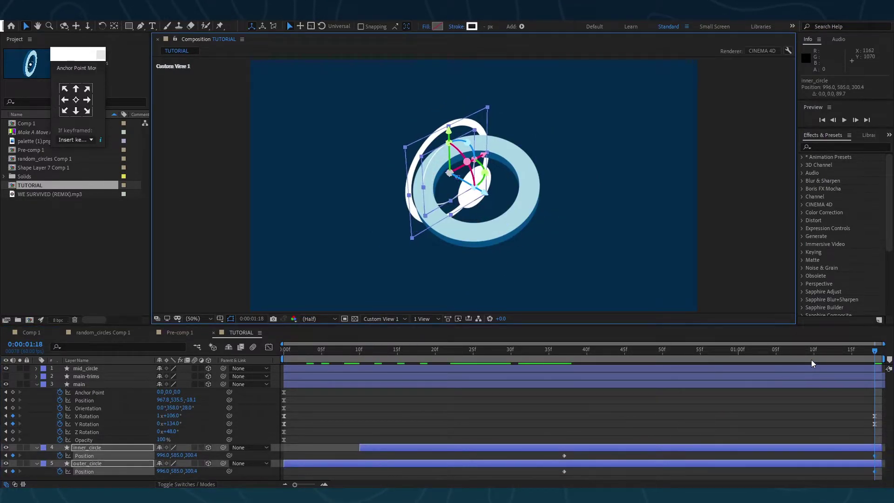
click(700, 352)
click(404, 318)
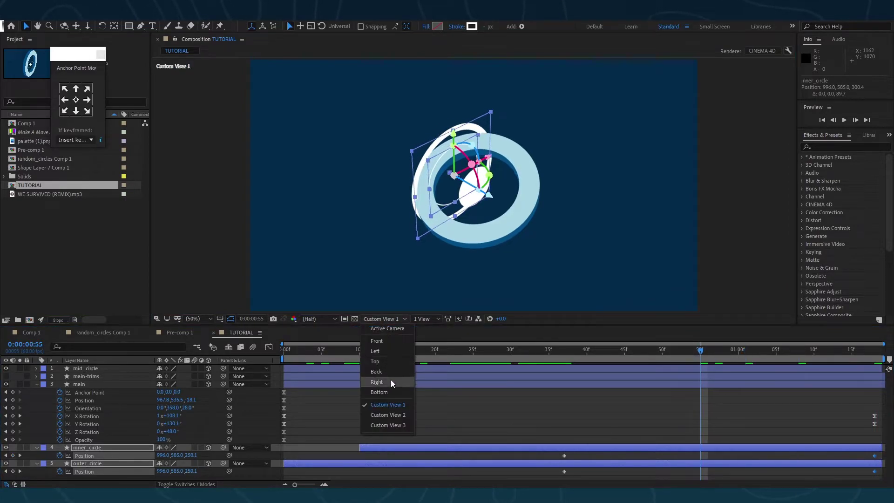
click(387, 328)
click(498, 399)
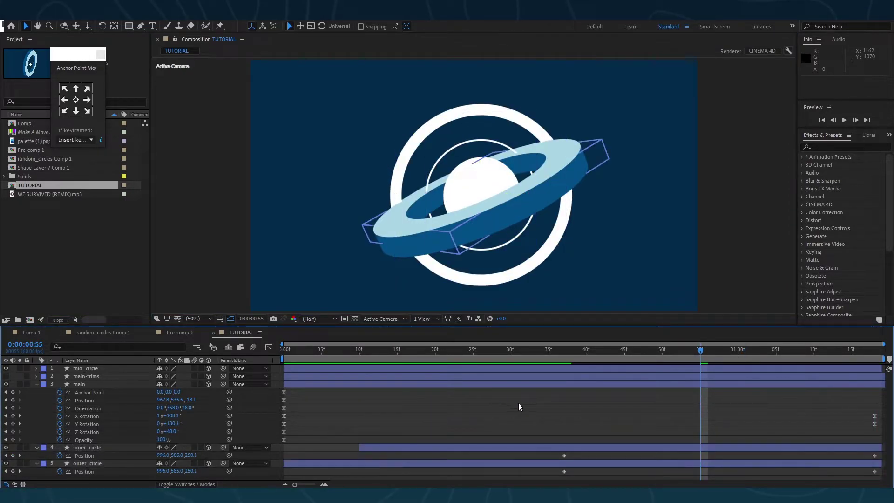
Move the two circles' last Position keyframes to 0:00:00:39, apply Easy Ease to their Position keyframes and preview the animation.
mouse_move(636, 353)
mouse_down()
mouse_move(806, 350)
mouse_move(564, 348)
mouse_move(603, 350)
mouse_up()
mouse_move(551, 455)
mouse_down()
mouse_move(618, 474)
mouse_move(883, 478)
mouse_move(742, 452)
mouse_move(580, 457)
mouse_up()
key(F9)
key(space)
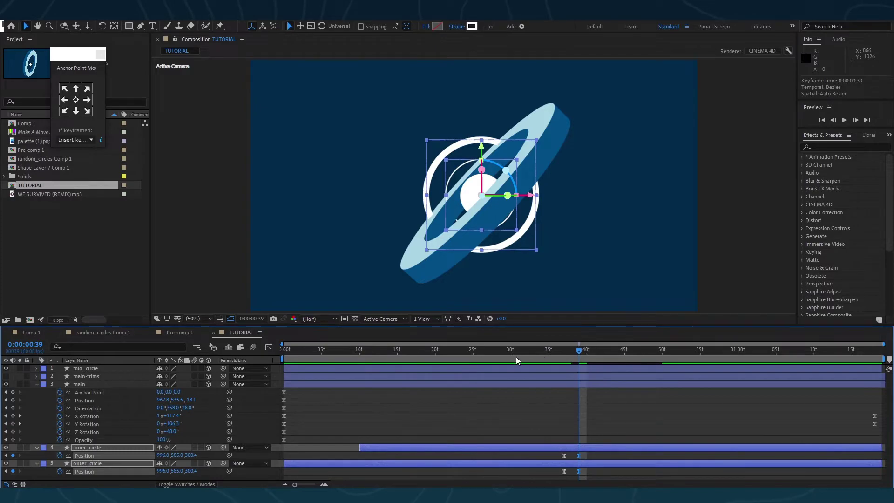
key(Home)
key(space)
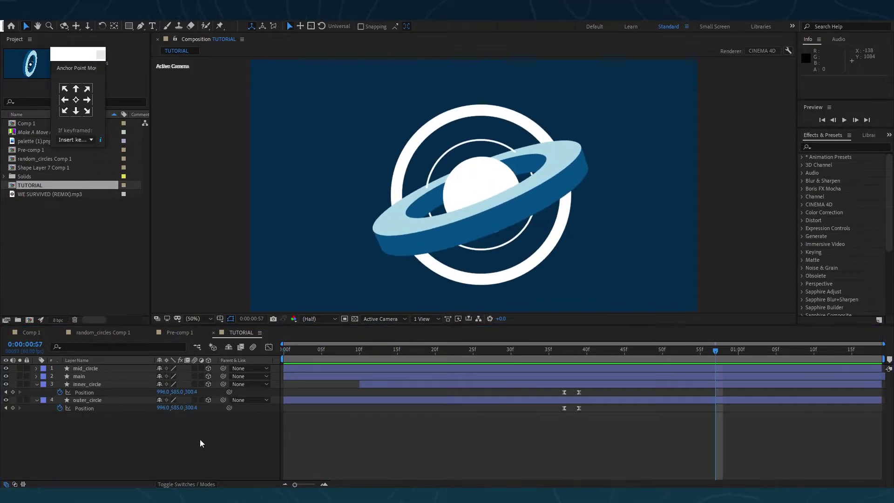
Duplicate the main layer and rename the copy as main_trims.
click(102, 379)
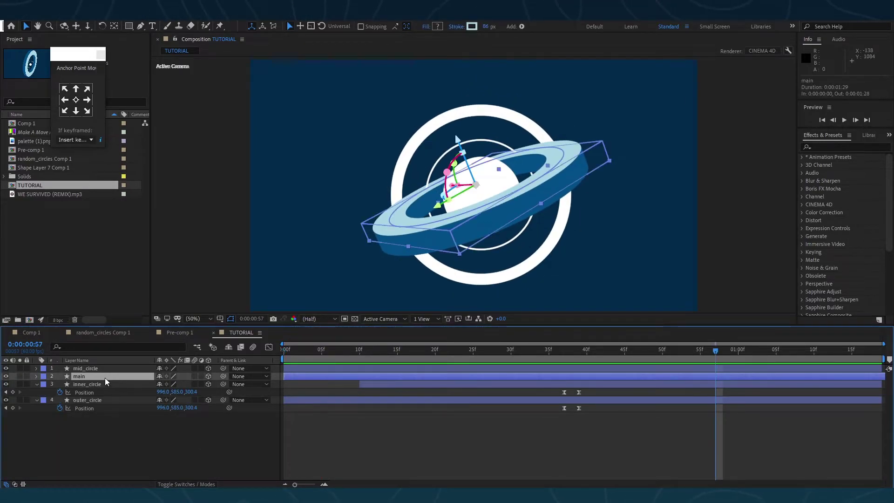
key(ctrl+d)
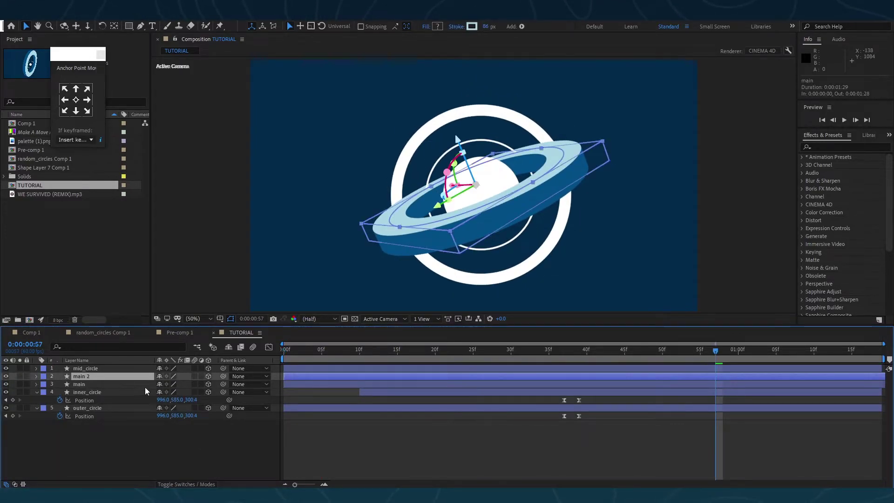
right_click(111, 377)
click(136, 363)
key(End)
key(BackSpace)
key(BackSpace)
text(_trims)
key(Return)
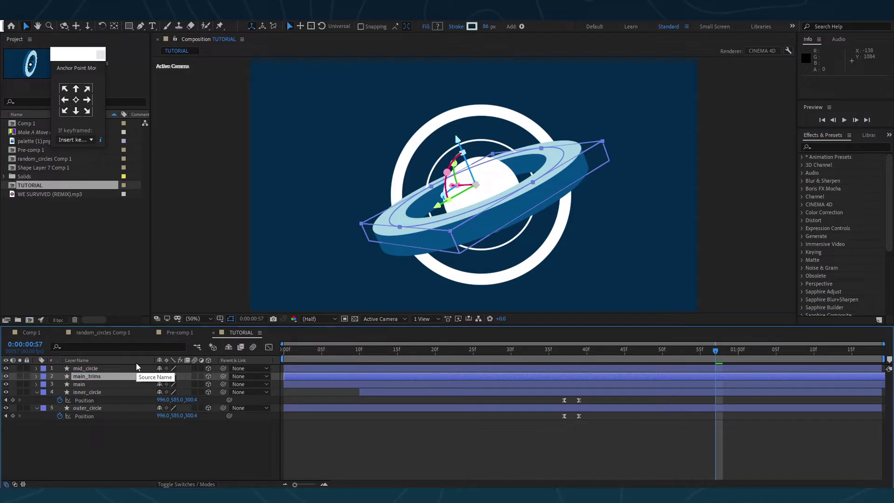
Reveal the main_trims layer's keyframed properties and, at 0:00:01:18, keyframe its Position about 100 px above the main ring.
click(104, 376)
key(p)
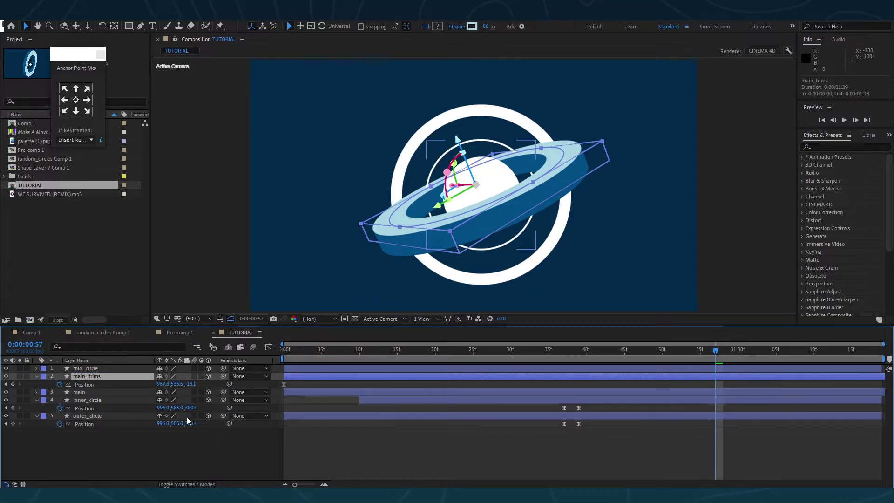
key(u)
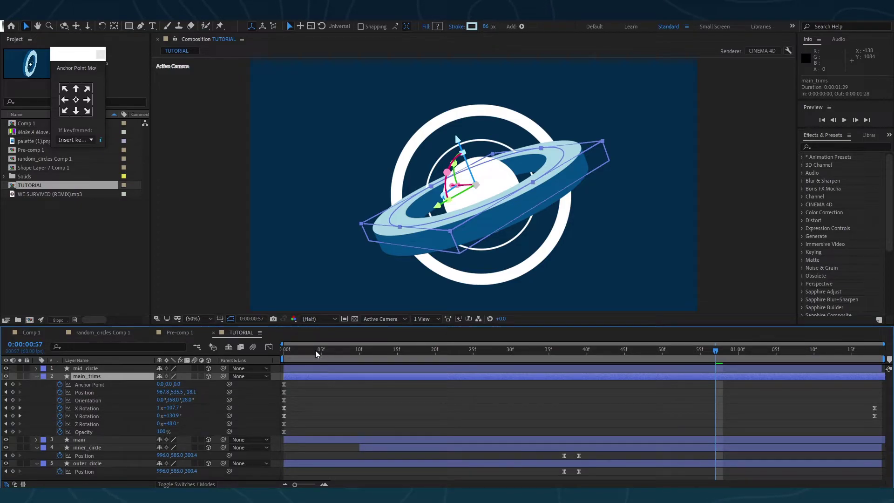
drag(880, 400, 219, 439)
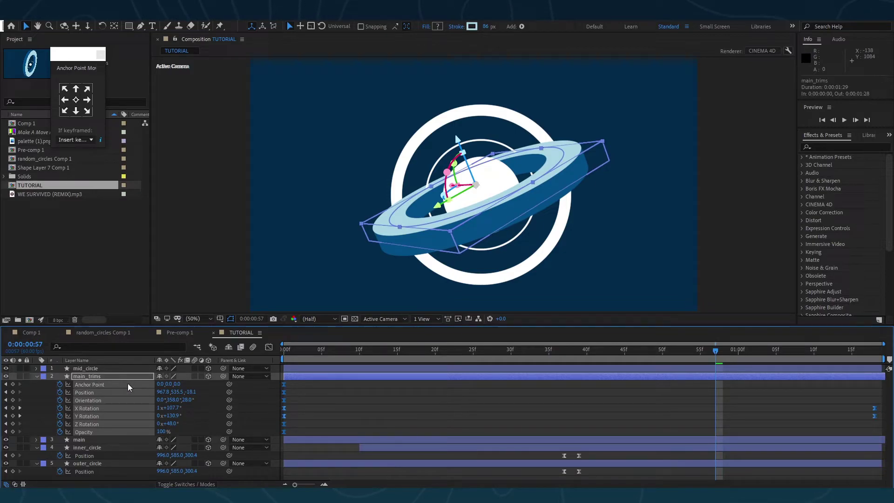
key(Home)
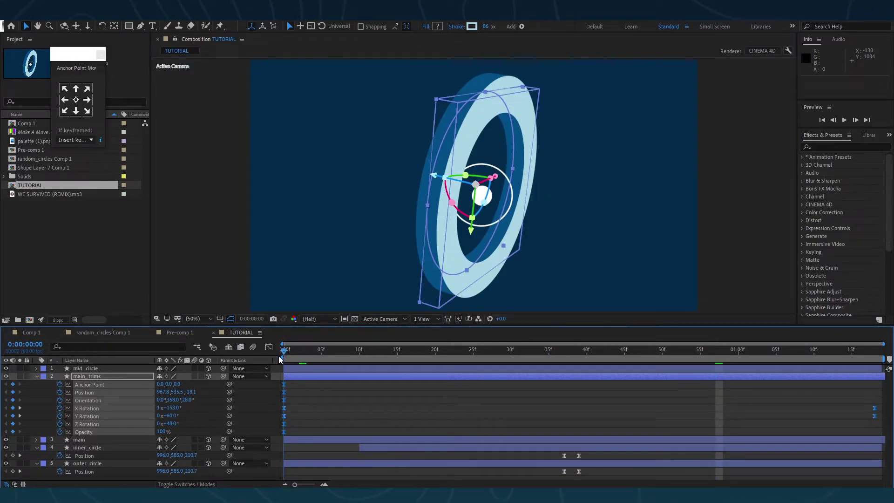
drag(279, 358, 875, 372)
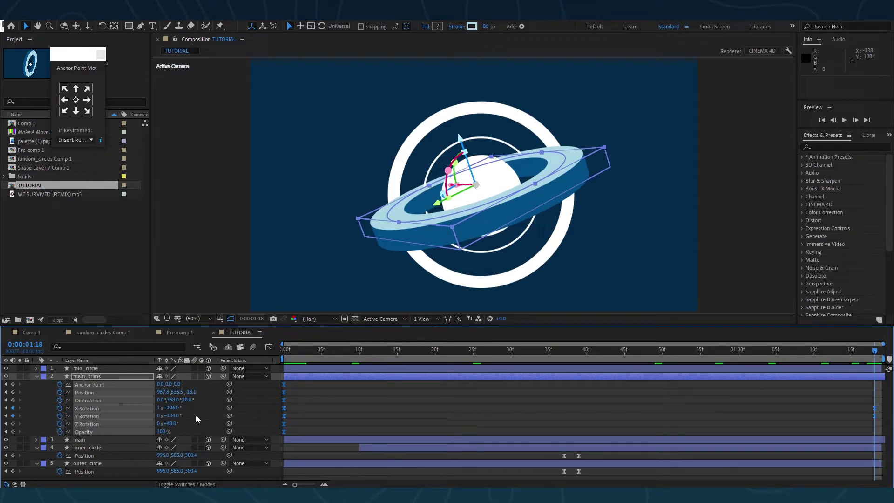
drag(184, 392, 131, 387)
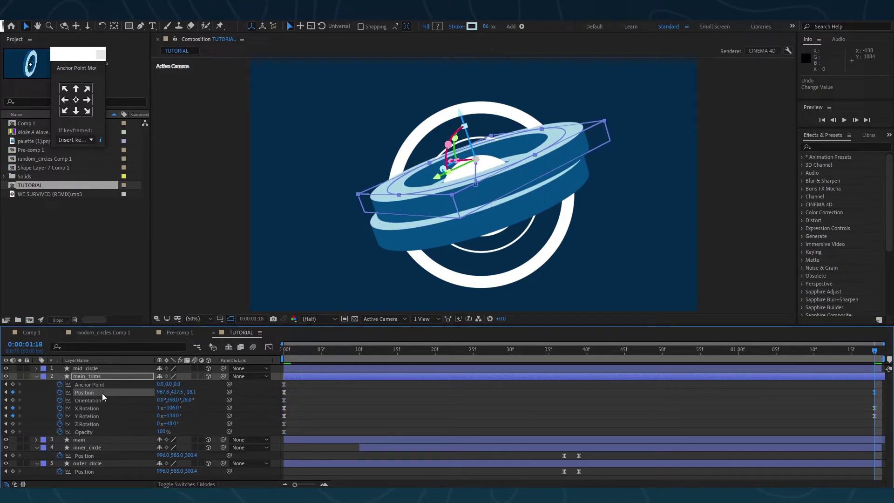
Expand the main_trims layer's contents down to Group 1 and add Trim Paths to the layer.
click(92, 377)
click(37, 376)
click(37, 376)
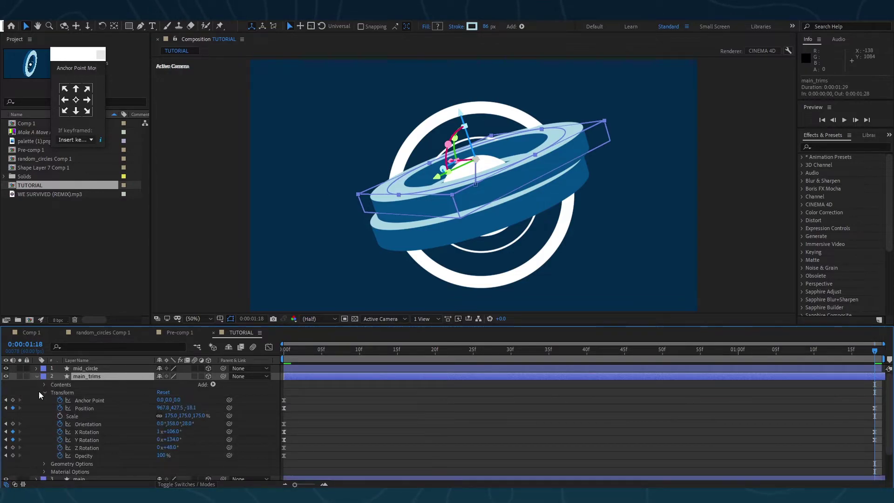
click(45, 393)
click(45, 385)
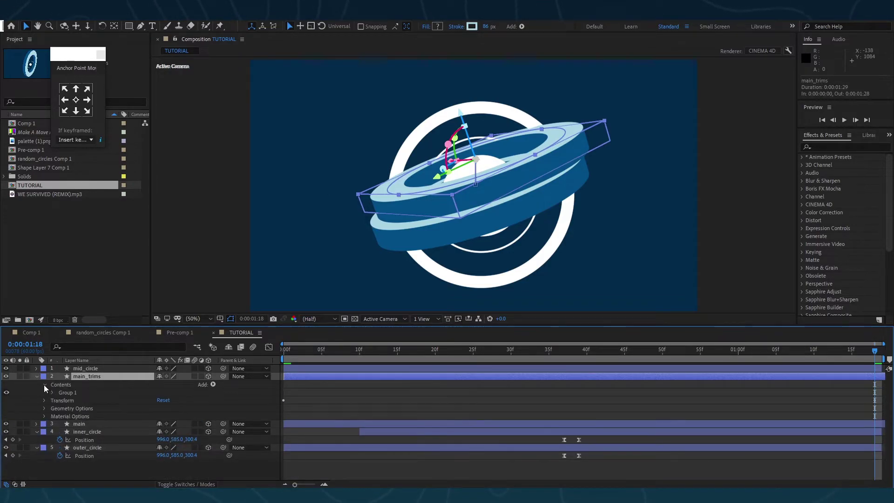
click(52, 393)
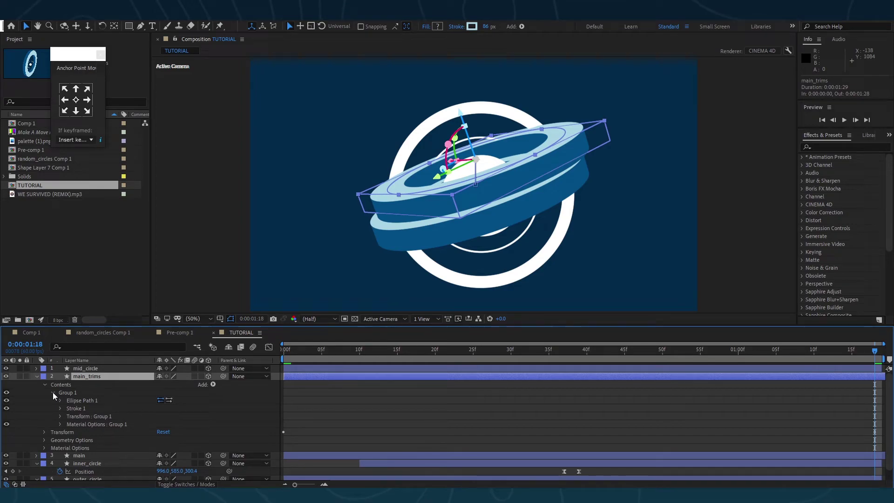
click(213, 384)
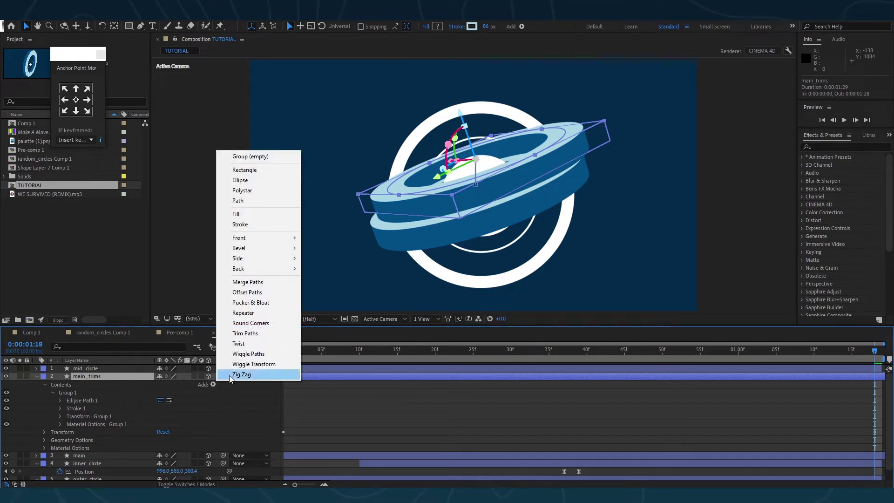
click(250, 333)
Set the main_trims layer's Trim Paths Start to 72% and End to 76%.
click(52, 431)
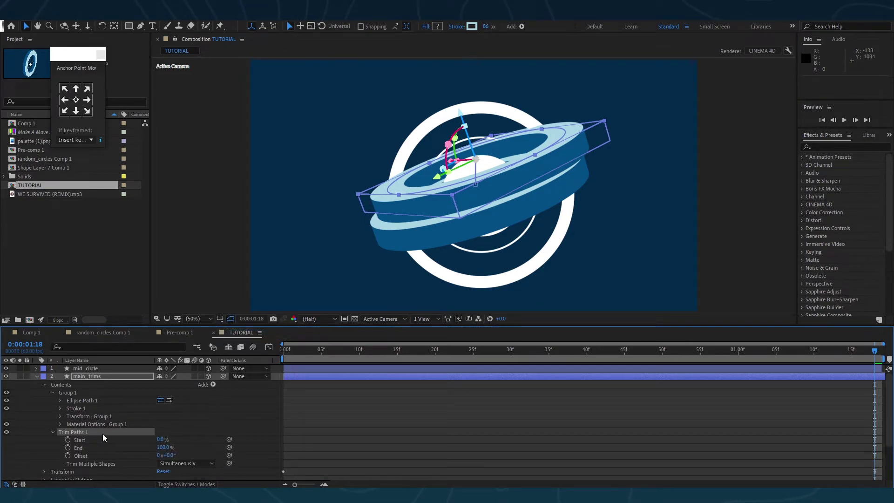
scroll(389, 397, down, 5)
drag(166, 406, 191, 403)
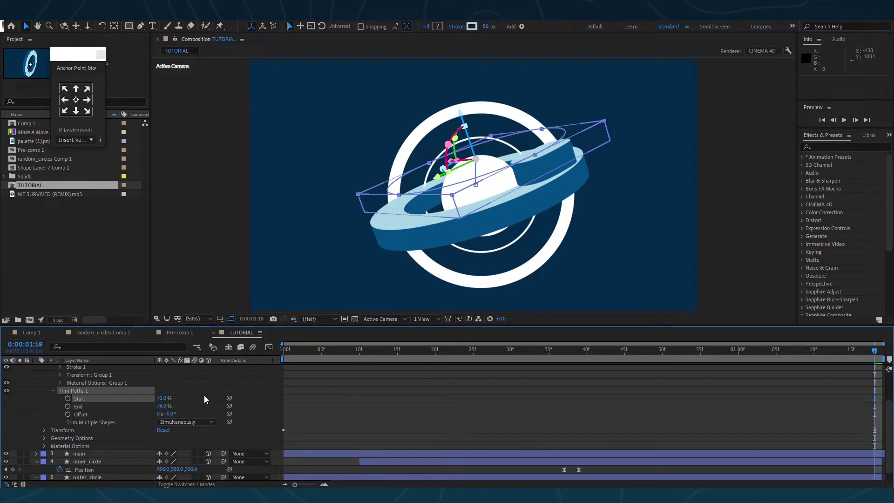
Keyframe the main_trims layer's Trim Paths Offset at 0° at 0:00:00:45 and at 225° at 0:00:01:18.
drag(284, 350, 828, 356)
key(alt+])
key(ctrl+z)
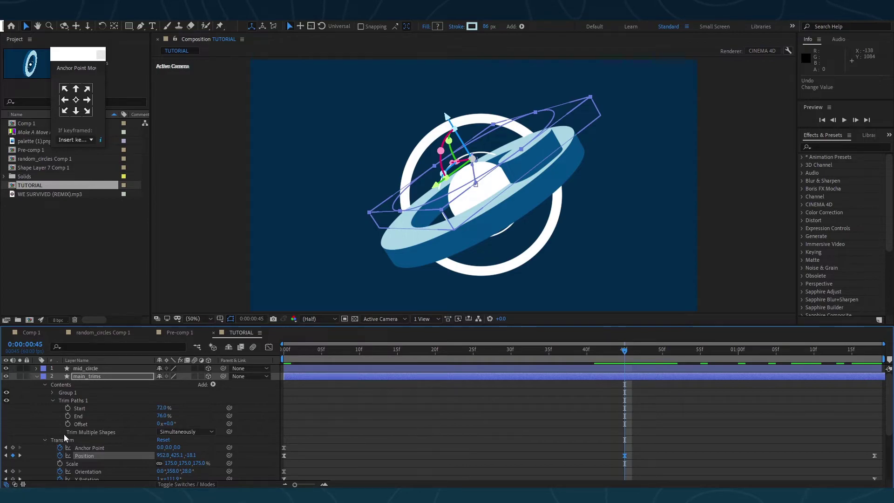
click(66, 424)
drag(651, 355, 873, 380)
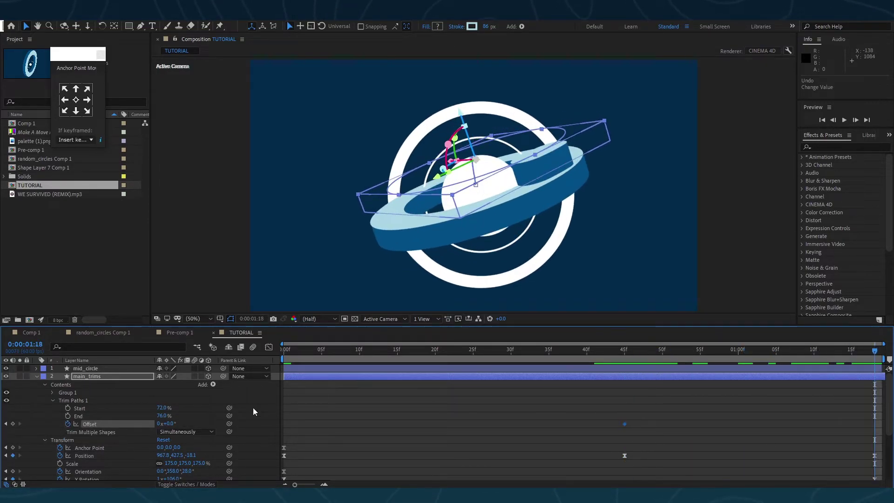
drag(171, 423, 278, 428)
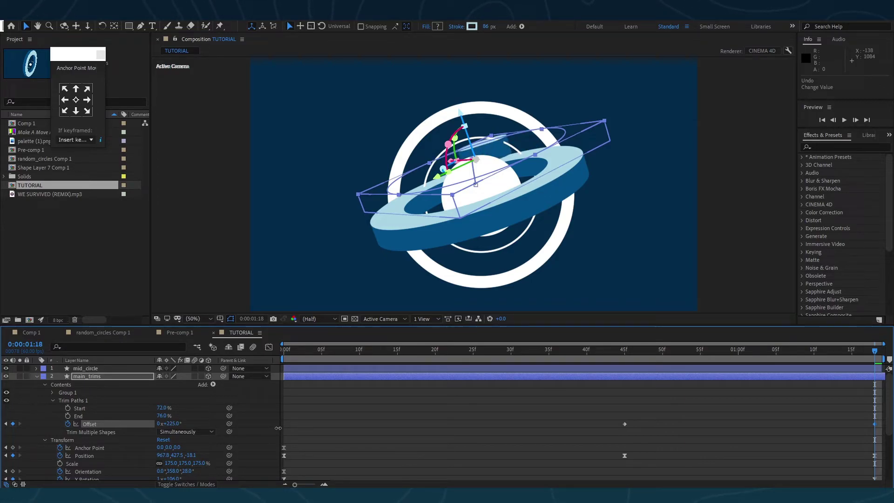
Easy-ease the two Trim Paths Offset keyframes, lengthen the ease into the last one in the Graph Editor, and preview the animation.
drag(608, 412, 709, 433)
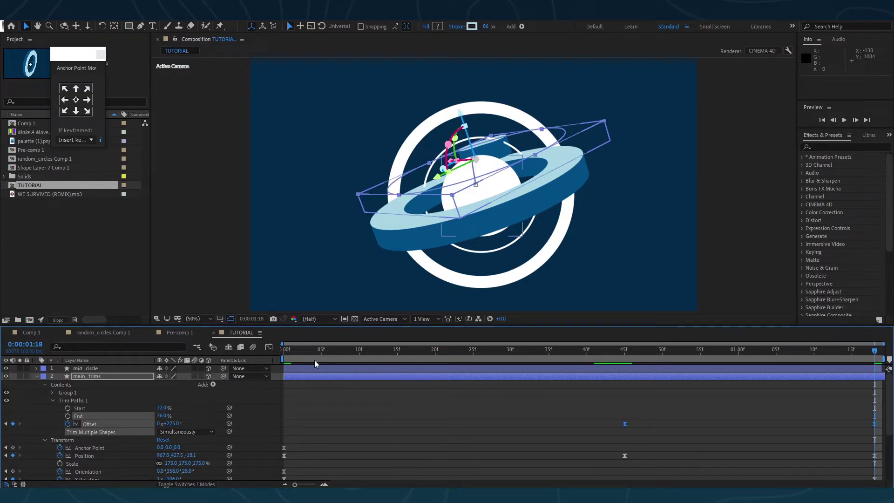
click(269, 347)
drag(600, 435, 724, 459)
drag(832, 460, 762, 459)
key(shift+F3)
key(space)
key(u)
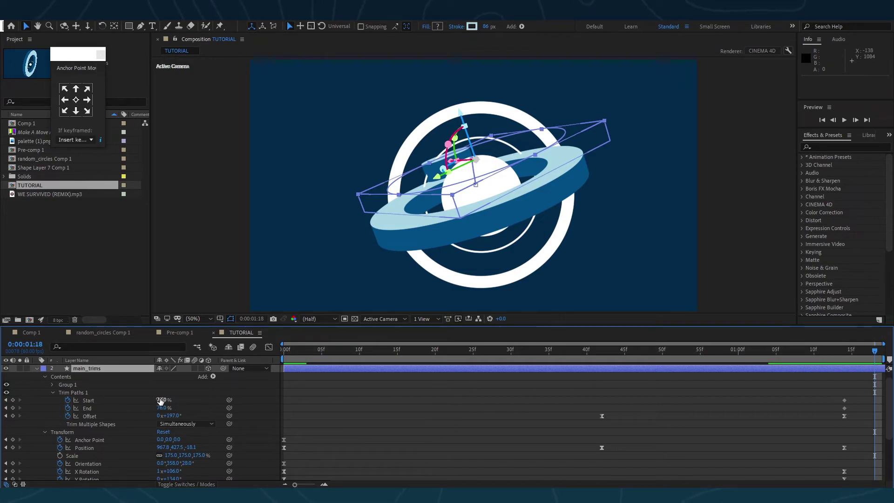
Keyframe the Trim Paths Start at 76% at 0:00:01:18 and easy-ease both Start keyframes.
drag(160, 402, 173, 410)
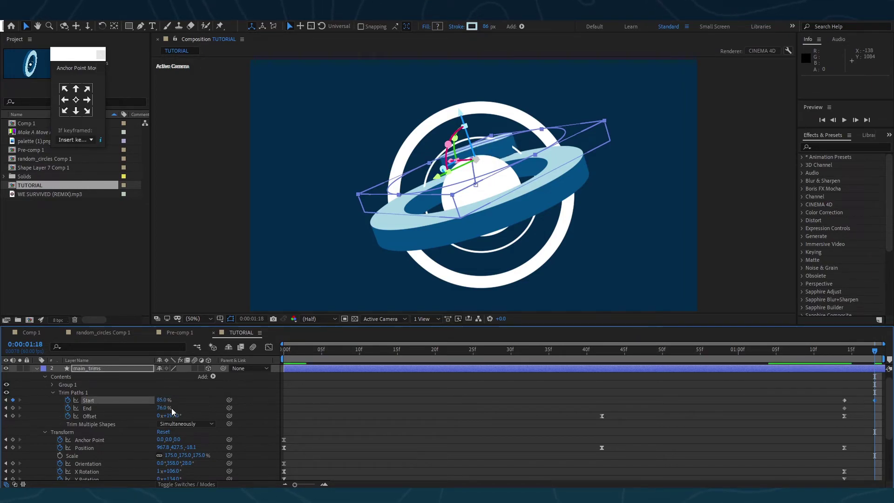
text(6)
key(Return)
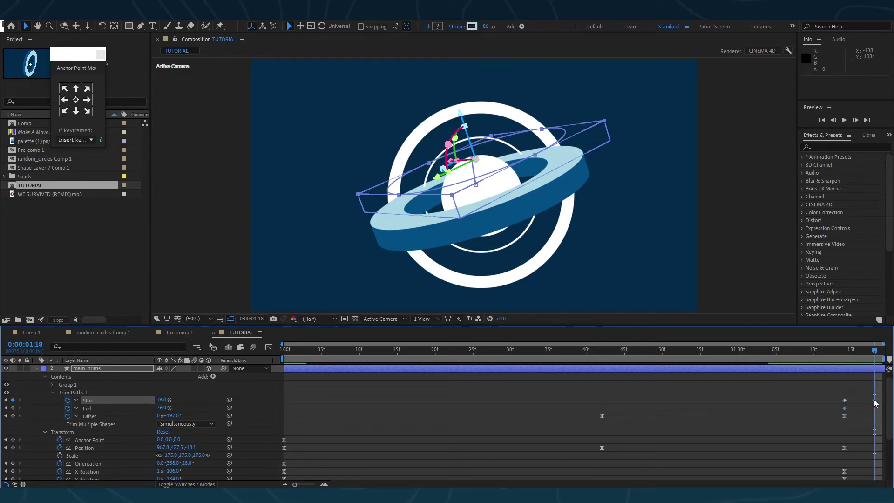
drag(836, 392, 869, 404)
Delete the Trim Paths End keyframe and preview the animation.
click(844, 408)
key(Delete)
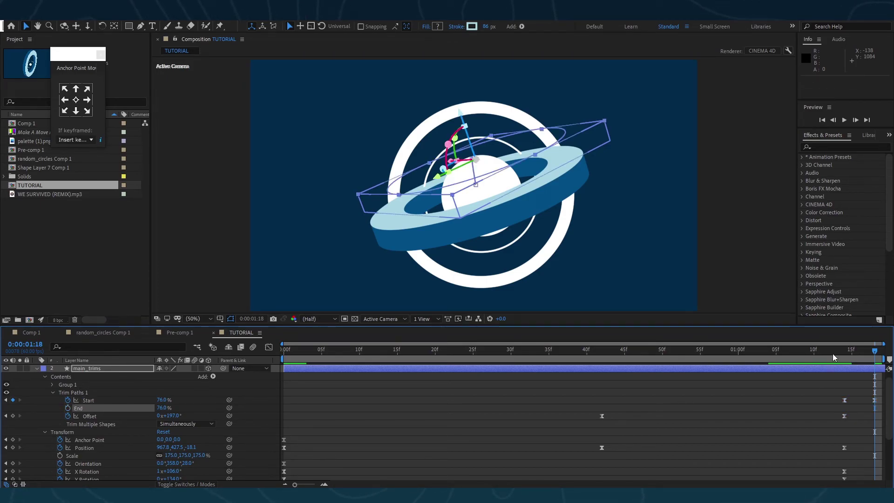
click(829, 352)
key(space)
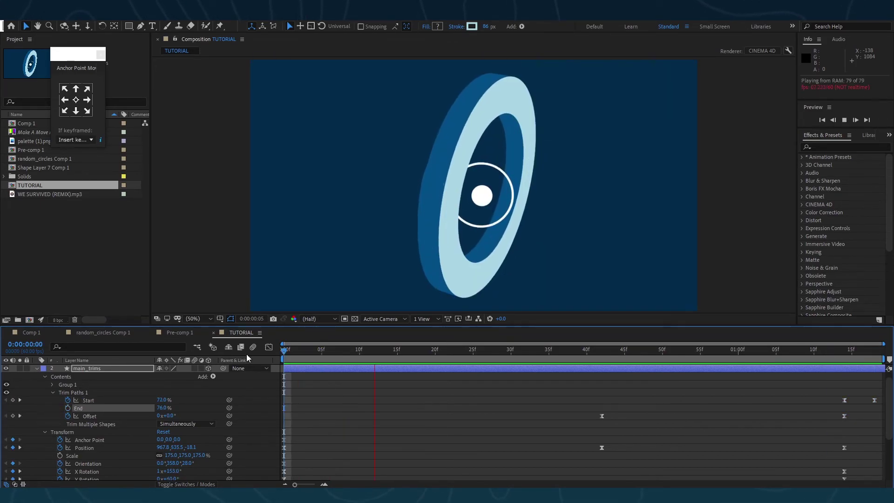